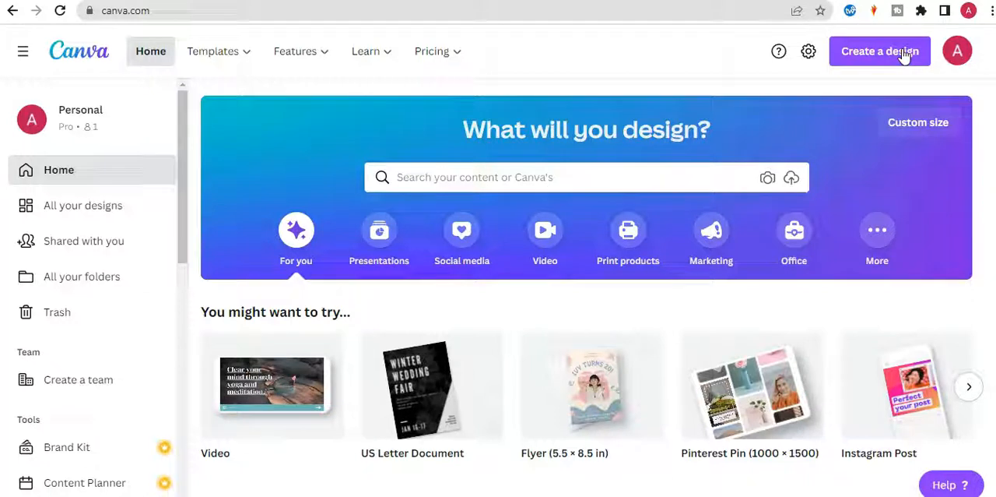
Create a US Letter Document and insert the blue outlined three-column table found by searching for "TABLE".
{"action": "left_click", "coordinate": [903, 54]}
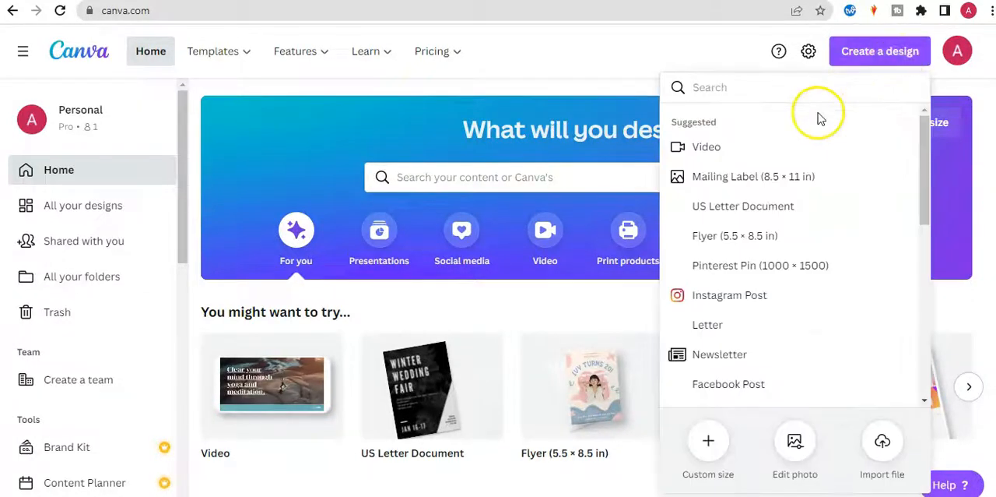
{"action": "left_click", "coordinate": [784, 209]}
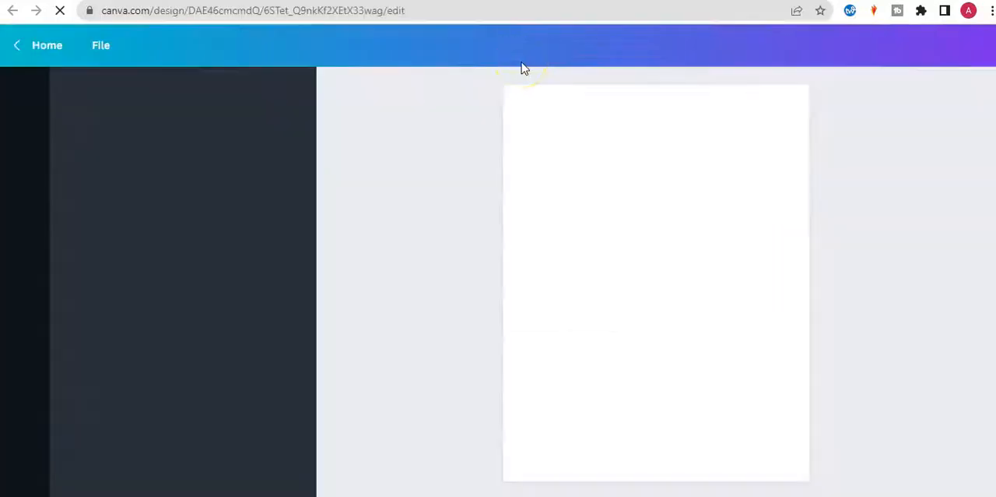
{"action": "left_click", "coordinate": [22, 147]}
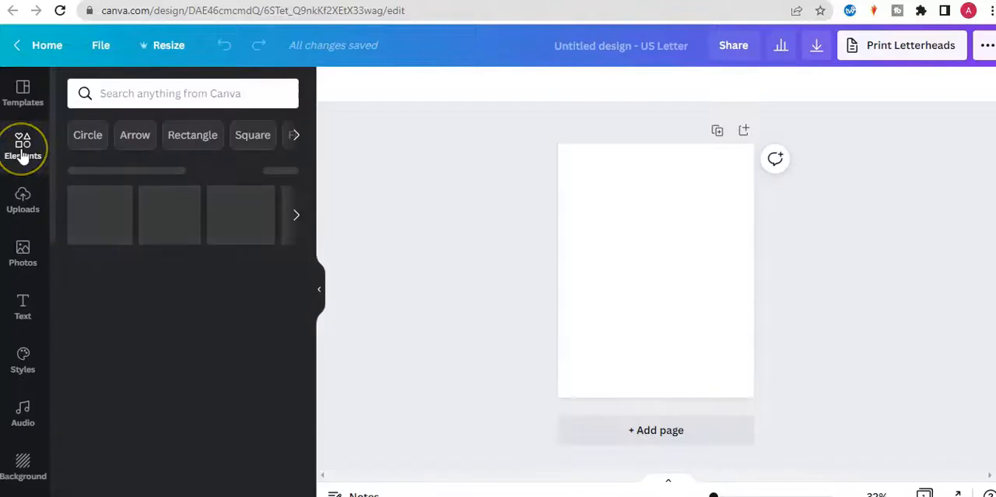
{"action": "left_click", "coordinate": [133, 96]}
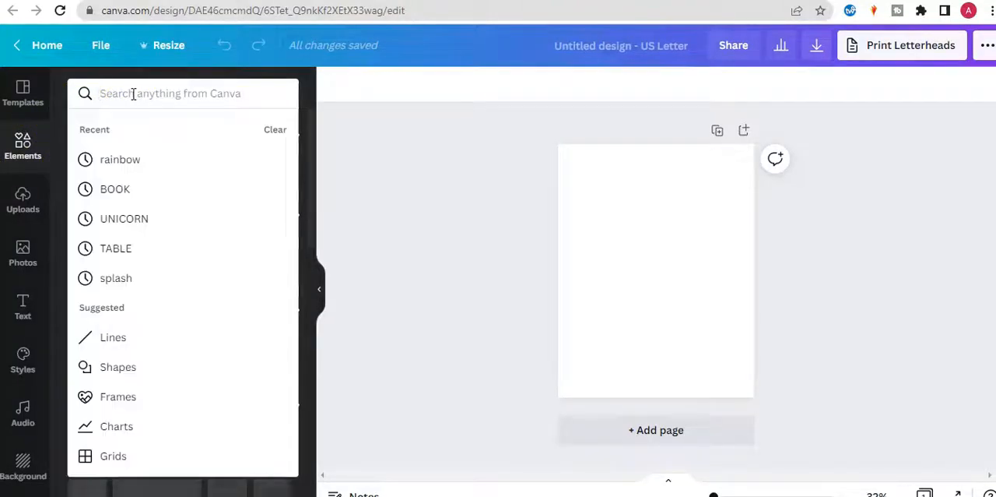
{"action": "type", "text": "TABLE"}
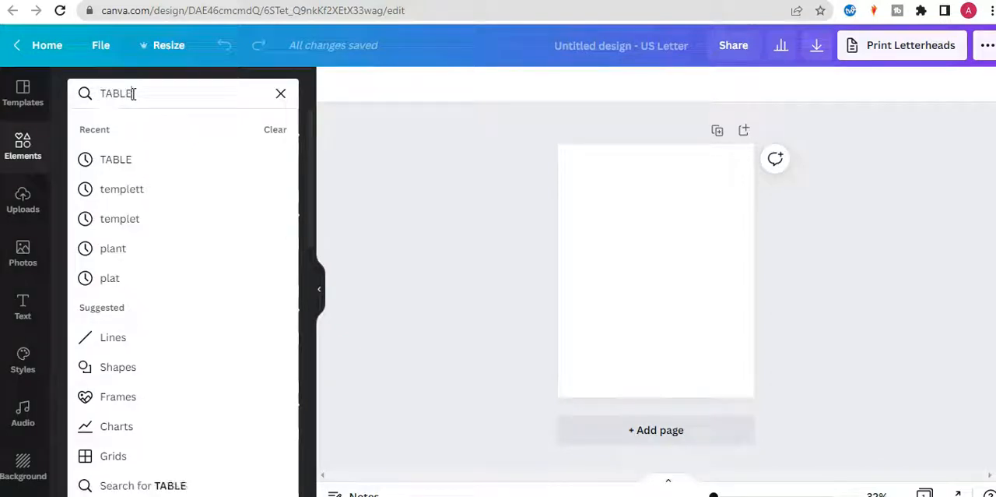
{"action": "key", "text": "Return"}
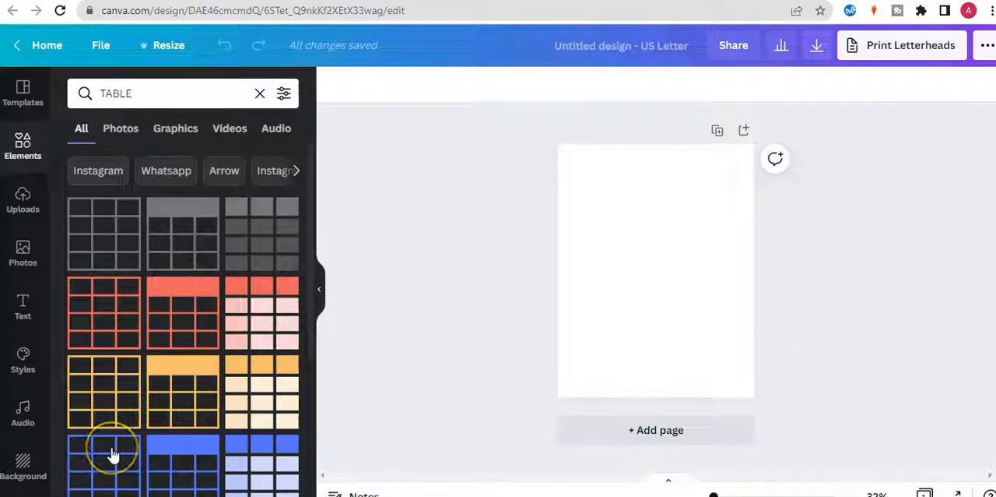
{"action": "left_click", "coordinate": [113, 454]}
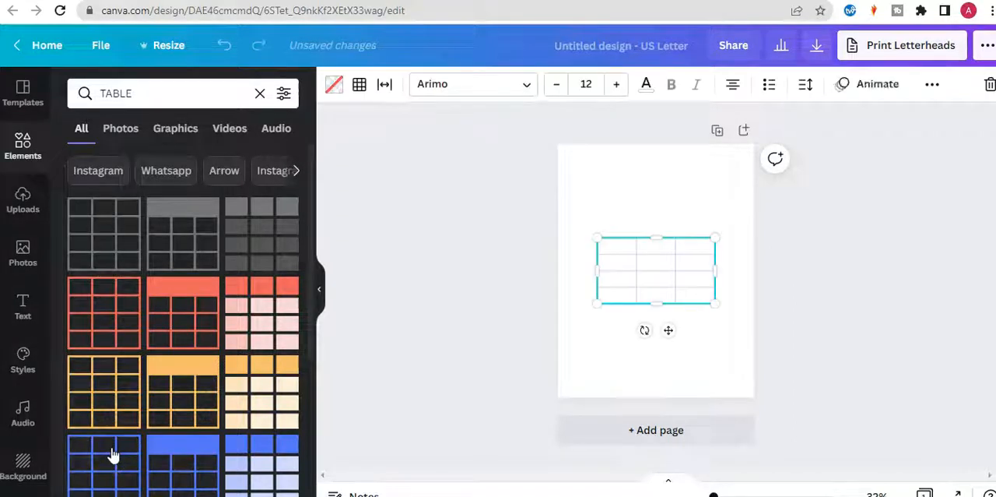
{"action": "left_click", "coordinate": [601, 269]}
{"action": "left_click", "coordinate": [470, 290]}
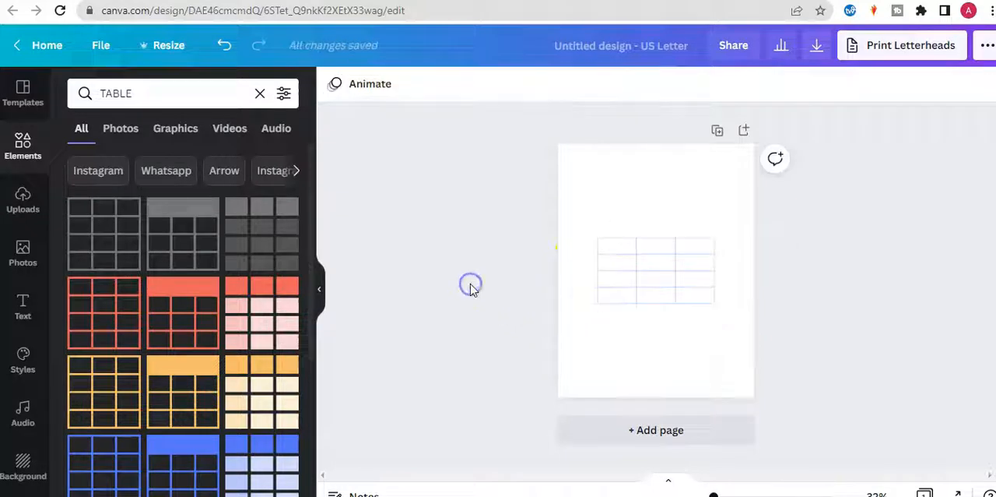
Delete the table's third column and add a row after the first row.
{"action": "left_click", "coordinate": [710, 261]}
{"action": "left_click", "coordinate": [695, 223]}
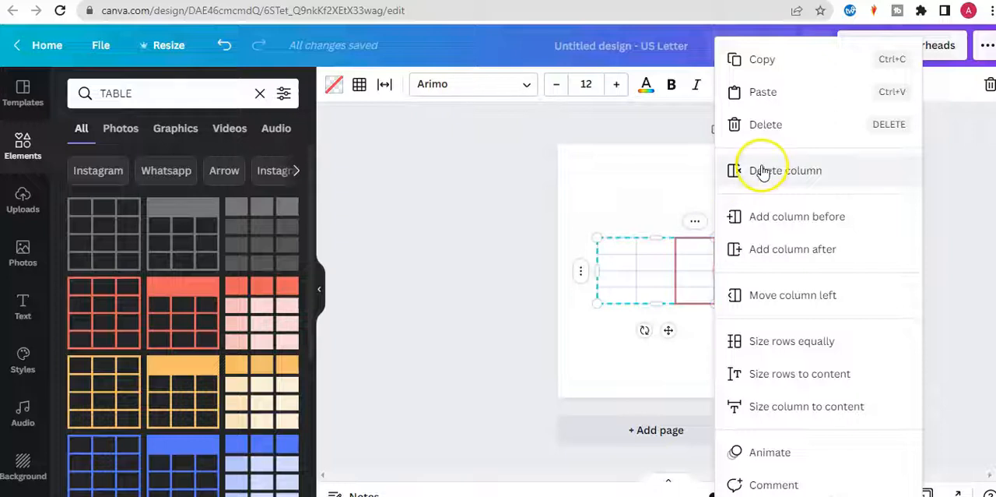
{"action": "left_click", "coordinate": [763, 171]}
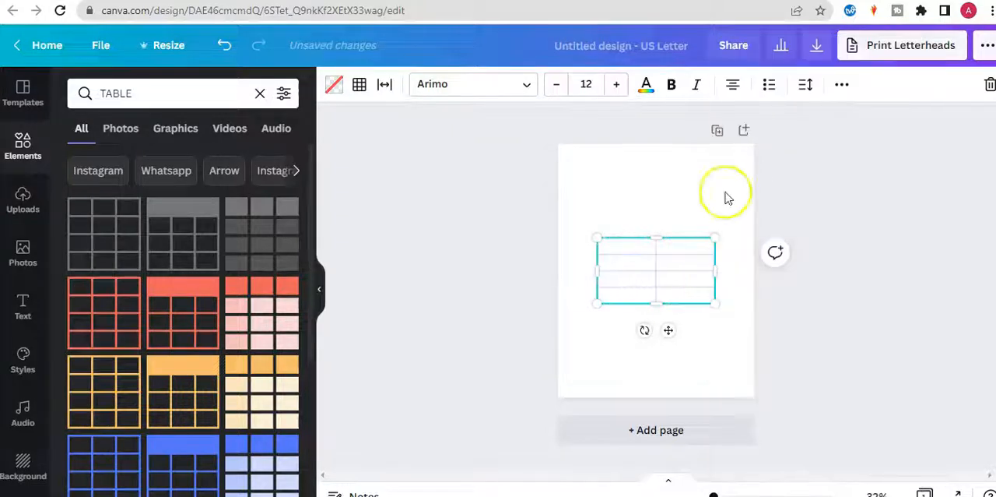
{"action": "left_click", "coordinate": [583, 252]}
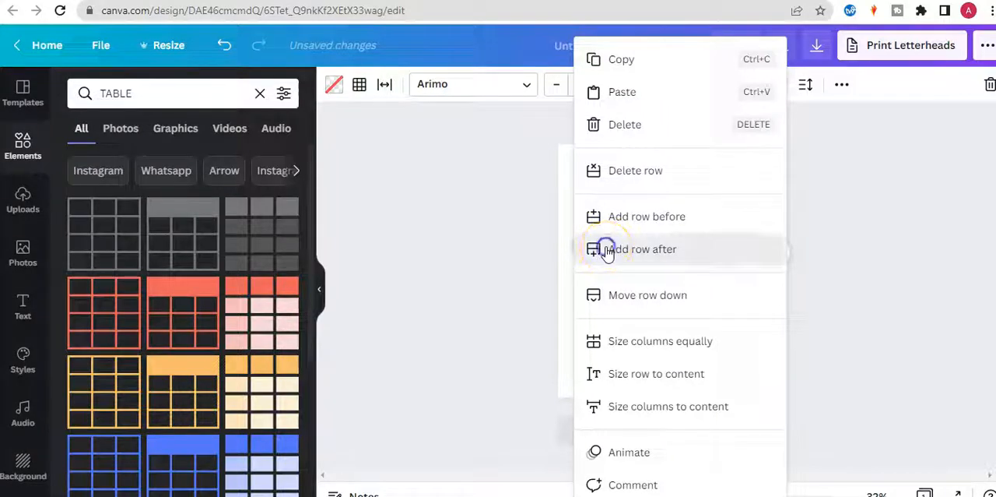
{"action": "left_click", "coordinate": [607, 250]}
{"action": "left_click", "coordinate": [467, 286]}
Fill the table's first column with the labels DATE STARTED, TITLE, AUTHOR, NUMBER OF PAGES and DATE FINISHED.
{"action": "double_click", "coordinate": [614, 244]}
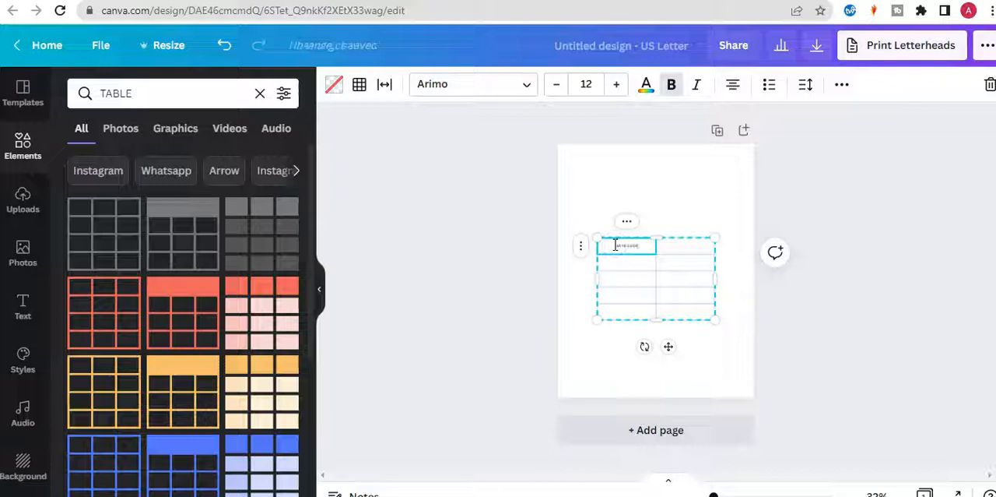
{"action": "key", "text": "Down"}
{"action": "type", "text": "TITLE"}
{"action": "key", "text": "Down"}
{"action": "type", "text": "AUTHOR"}
{"action": "key", "text": "Down"}
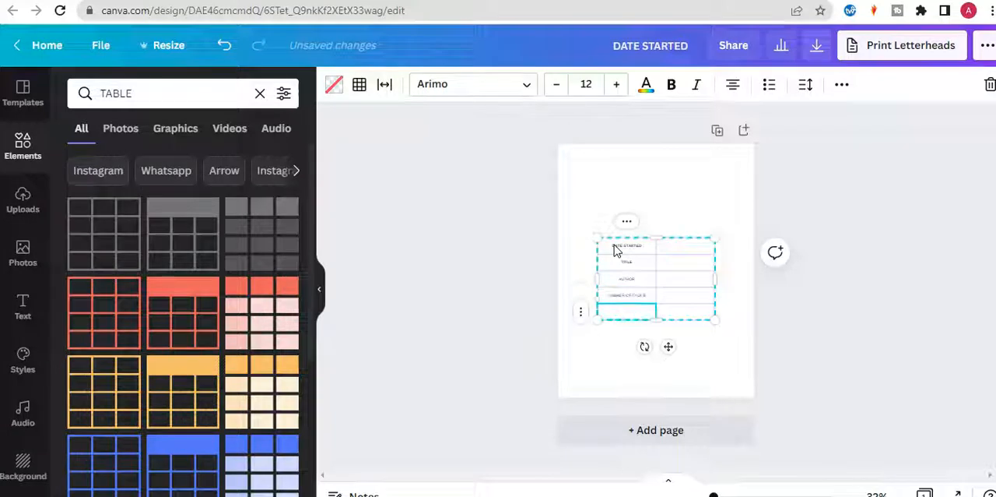
{"action": "type", "text": "DATE FINISHED"}
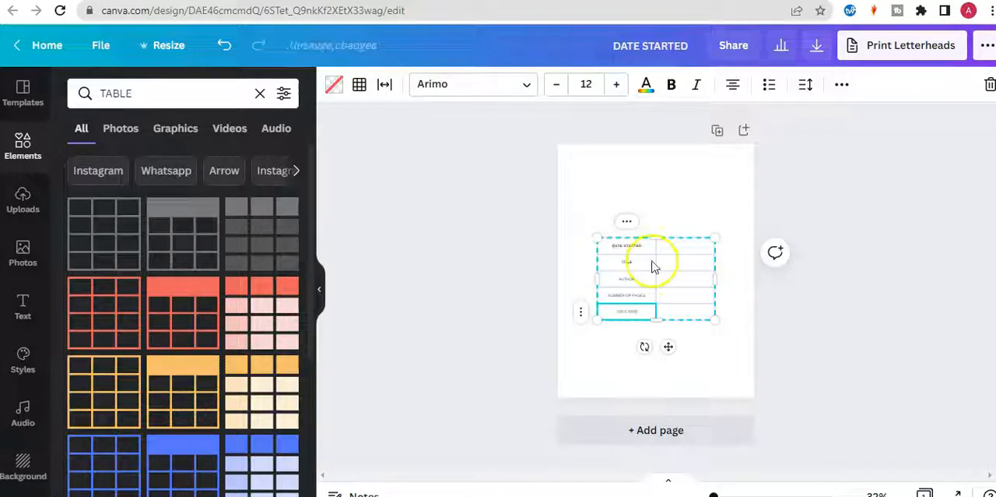
Narrow the table's label column to a width of about 185.
{"action": "left_click", "coordinate": [817, 323]}
{"action": "left_click", "coordinate": [658, 255]}
{"action": "left_click_drag", "start_coordinate": [656, 256], "coordinate": [642, 257]}
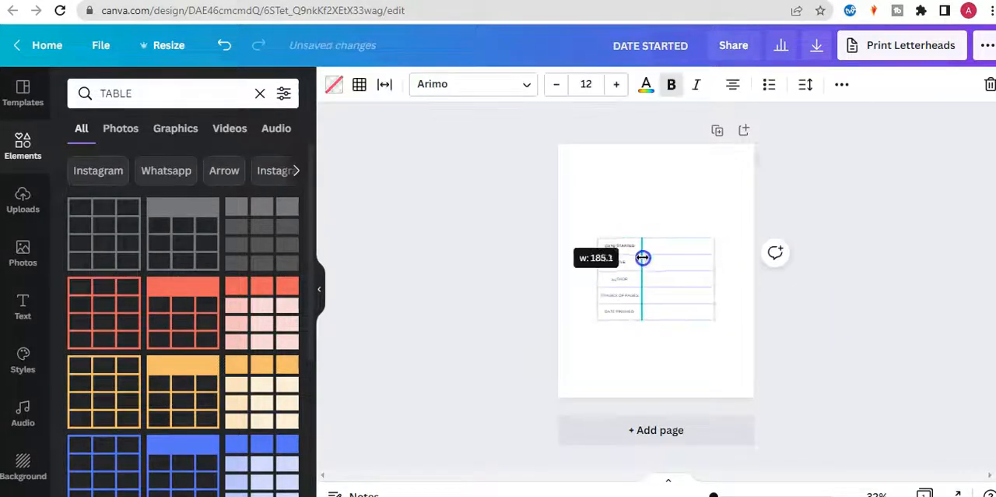
Set the font of the whole table to Montserrat.
{"action": "left_click", "coordinate": [517, 85]}
{"action": "left_click", "coordinate": [827, 322]}
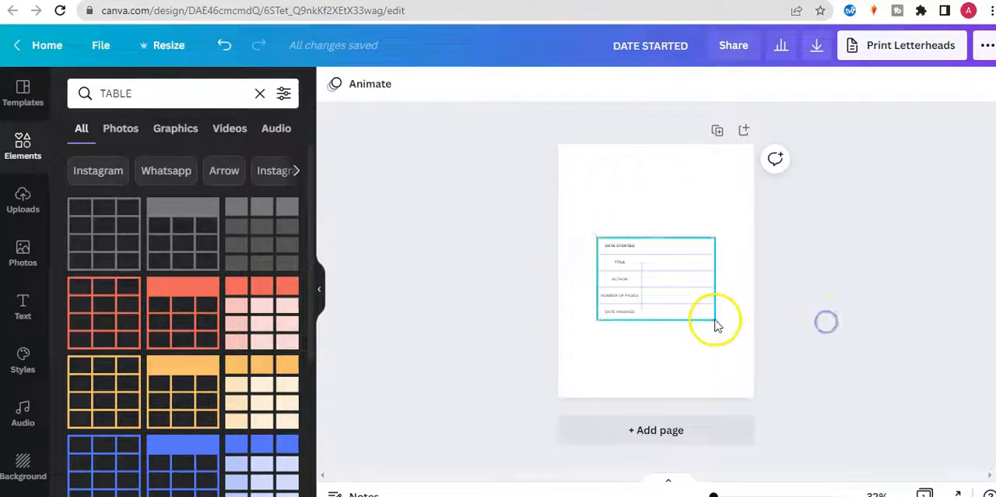
{"action": "left_click", "coordinate": [712, 318]}
{"action": "left_click", "coordinate": [526, 86]}
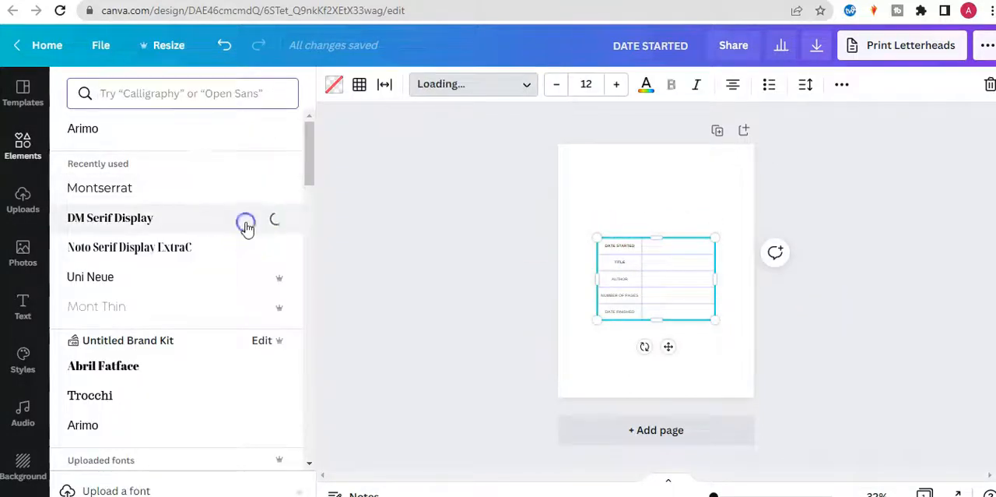
{"action": "left_click_drag", "start_coordinate": [713, 494], "coordinate": [716, 492]}
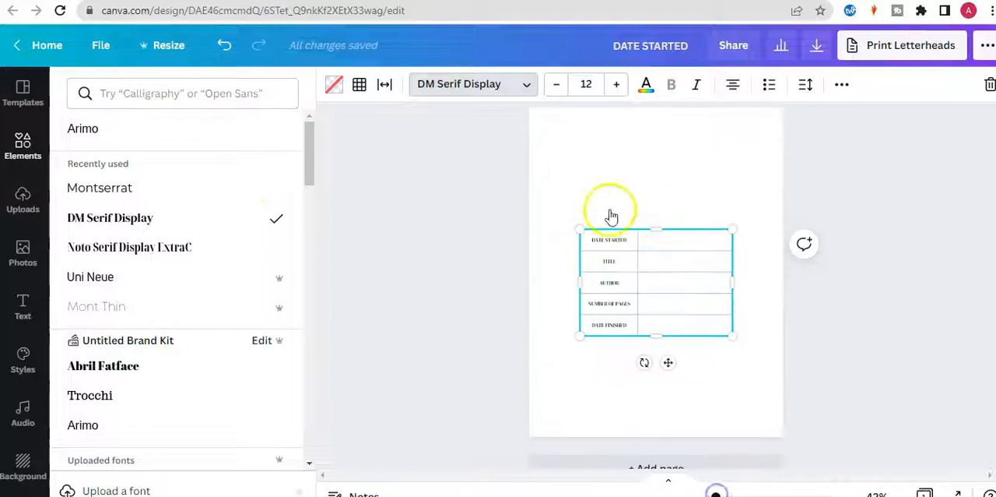
{"action": "left_click", "coordinate": [223, 189]}
Shrink the table into the upper left half of the page and widen its label column to fit the text.
{"action": "left_click", "coordinate": [615, 244]}
{"action": "left_click_drag", "start_coordinate": [732, 337], "coordinate": [617, 309]}
{"action": "left_click_drag", "start_coordinate": [589, 198], "coordinate": [605, 200]}
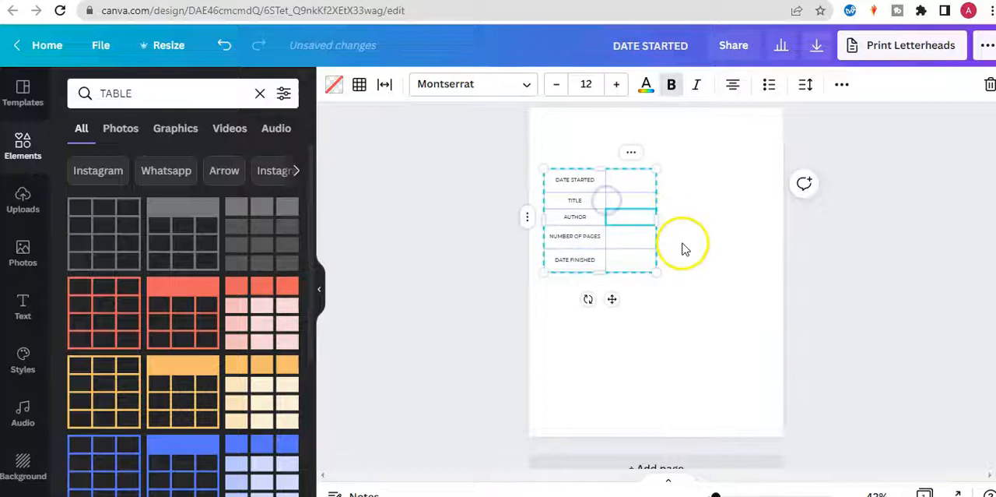
{"action": "left_click", "coordinate": [740, 226]}
Left-align the text in all the table's label cells.
{"action": "left_click", "coordinate": [596, 180]}
{"action": "left_click", "coordinate": [652, 178]}
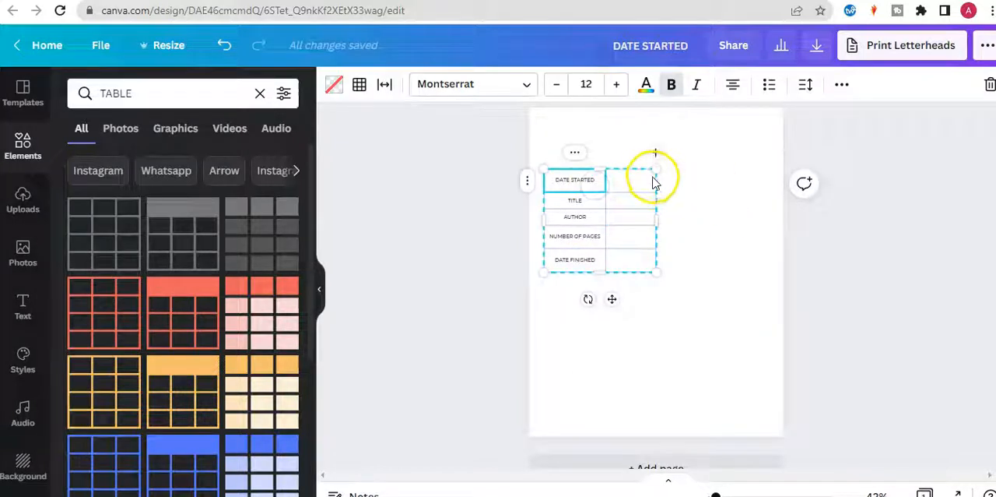
{"action": "left_click", "coordinate": [507, 162]}
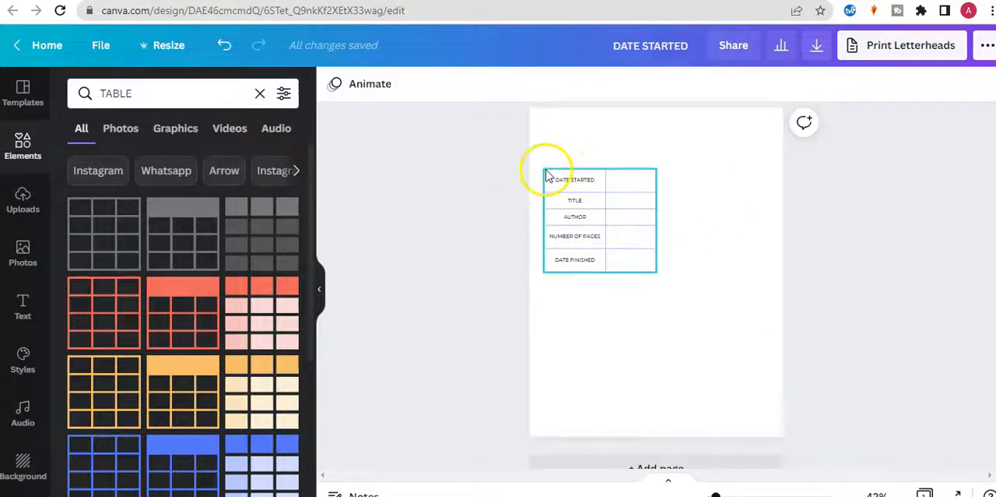
{"action": "left_click", "coordinate": [548, 174]}
{"action": "left_click", "coordinate": [731, 85]}
{"action": "left_click", "coordinate": [507, 223]}
{"action": "left_click_drag", "start_coordinate": [664, 302], "coordinate": [536, 152]}
{"action": "left_click", "coordinate": [732, 84]}
Widen the table's empty column slightly and reduce the height of the DATE STARTED row.
{"action": "left_click_drag", "start_coordinate": [605, 205], "coordinate": [667, 221]}
{"action": "left_click", "coordinate": [827, 229]}
{"action": "left_click", "coordinate": [665, 259]}
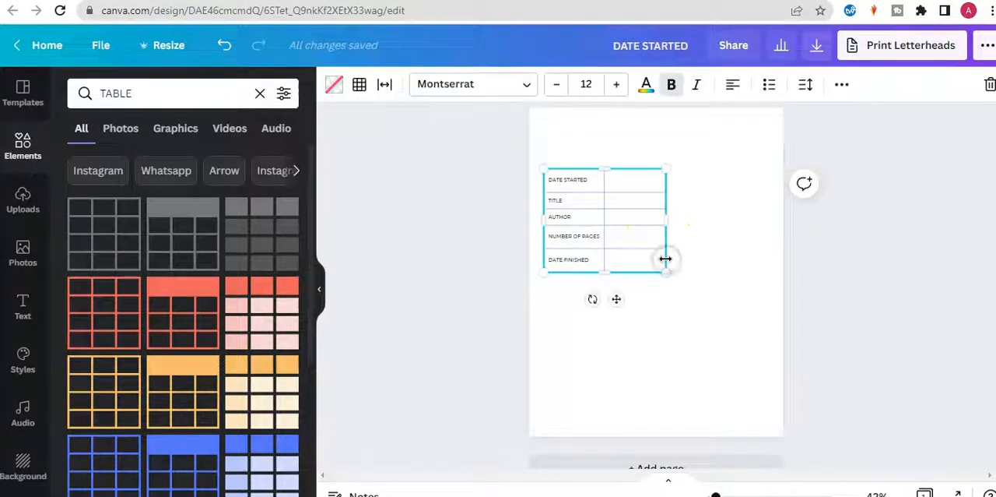
{"action": "double_click", "coordinate": [592, 190]}
{"action": "left_click", "coordinate": [592, 200]}
{"action": "left_click", "coordinate": [620, 129]}
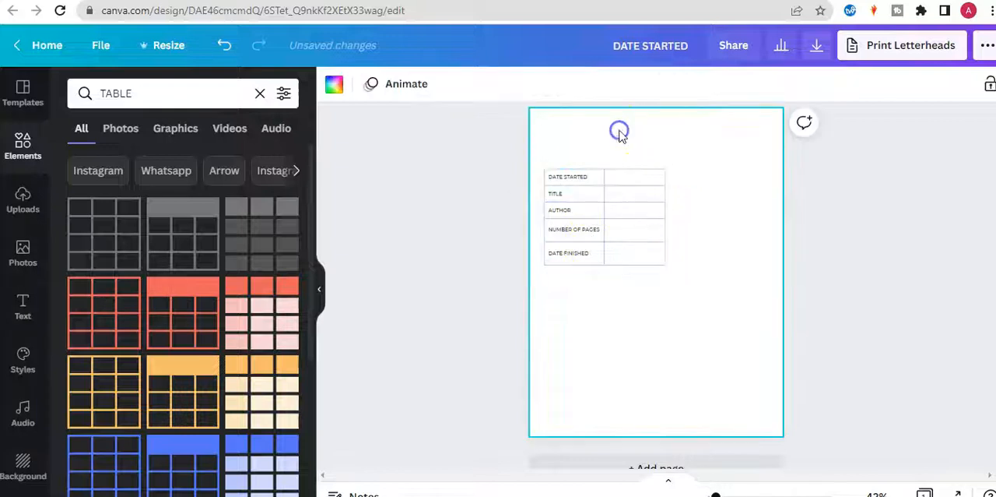
Narrow the table's empty column slightly and size both columns equally.
{"action": "left_click", "coordinate": [618, 172]}
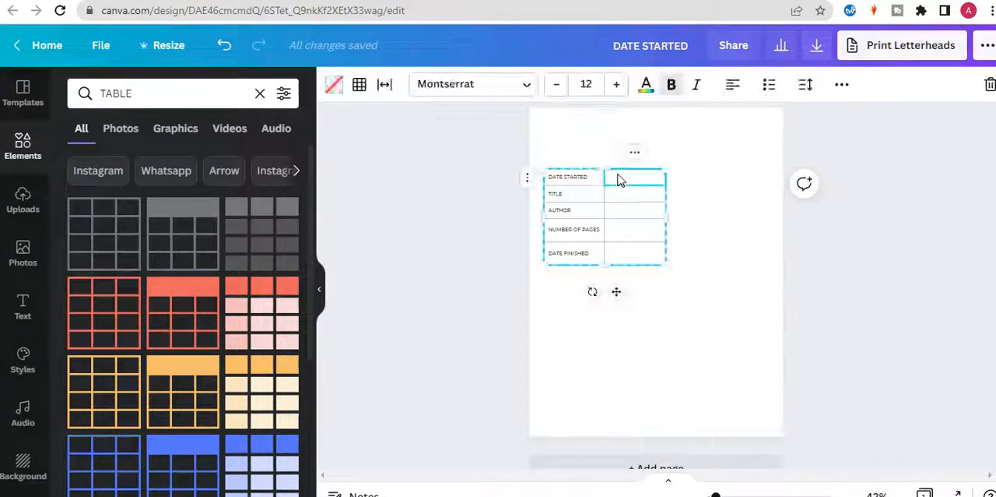
{"action": "left_click_drag", "start_coordinate": [661, 231], "coordinate": [659, 230]}
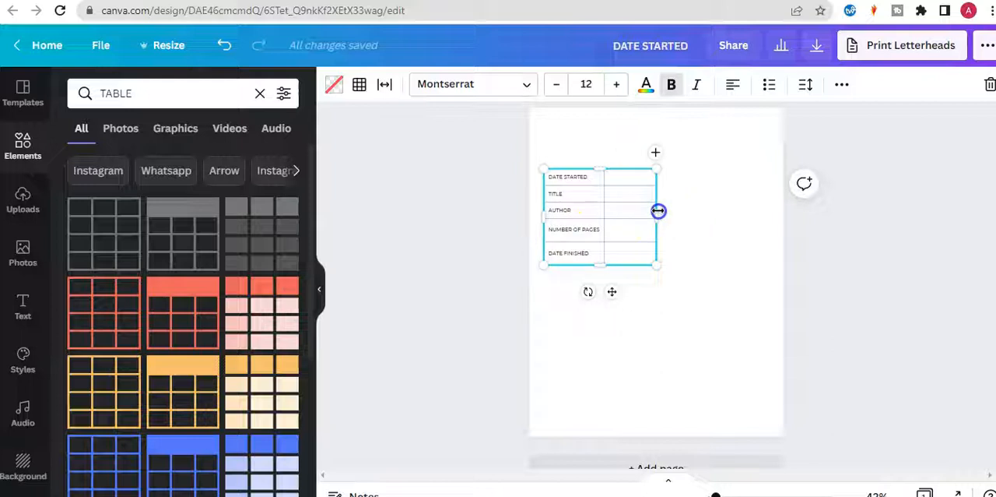
{"action": "left_click", "coordinate": [508, 176]}
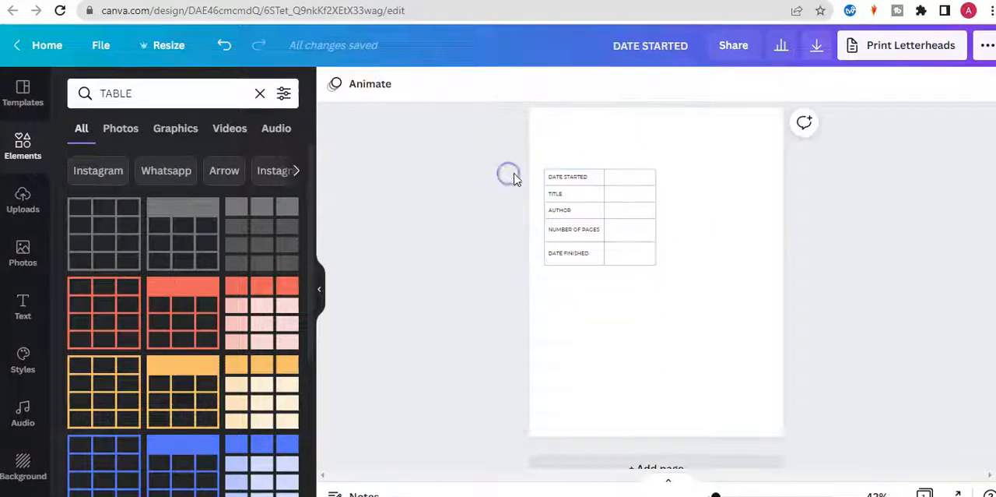
{"action": "left_click", "coordinate": [550, 175]}
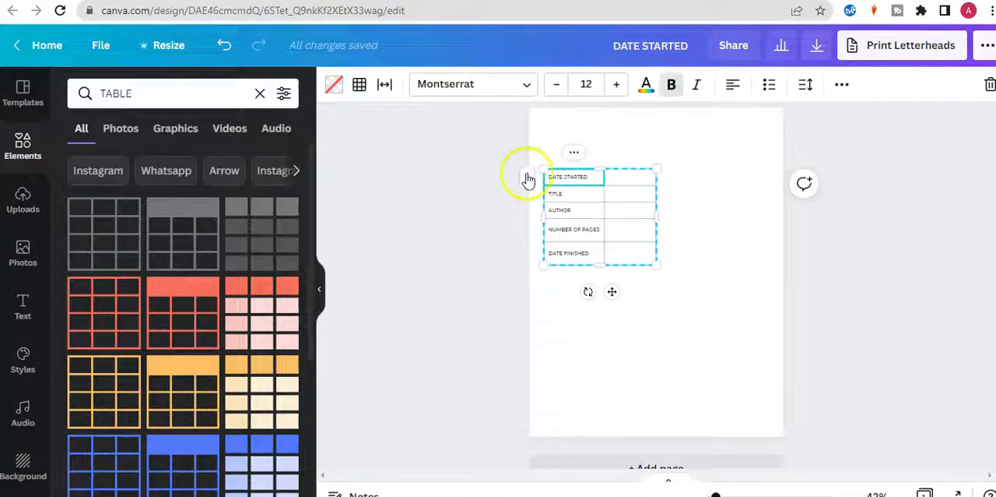
{"action": "right_click", "coordinate": [525, 178]}
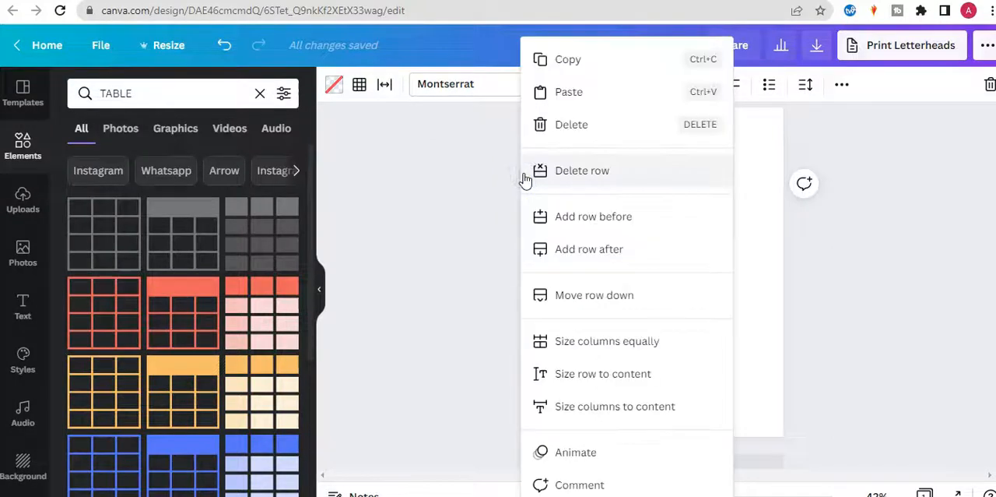
{"action": "left_click", "coordinate": [595, 344]}
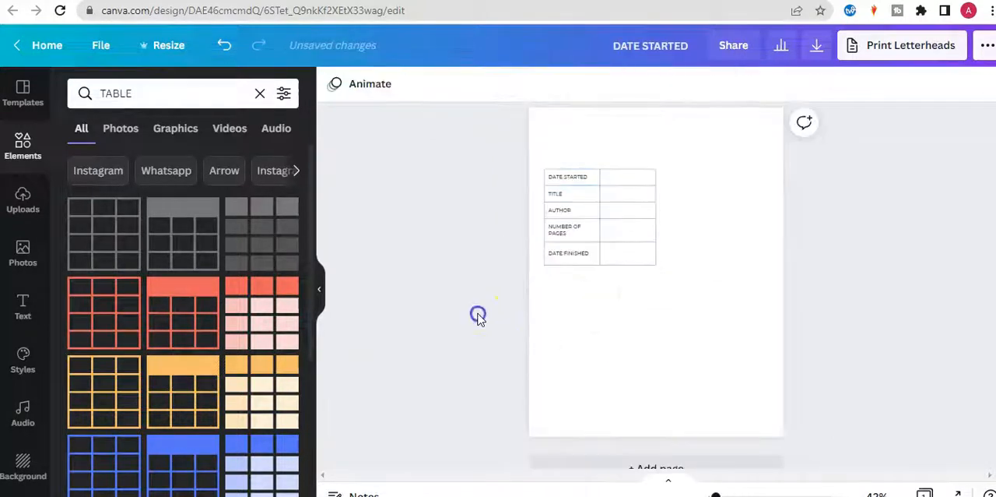
Duplicate the table and place the copy beside the original, aligned on the right half of the page.
{"action": "left_click", "coordinate": [656, 251]}
{"action": "left_click", "coordinate": [699, 179]}
{"action": "left_click", "coordinate": [640, 175]}
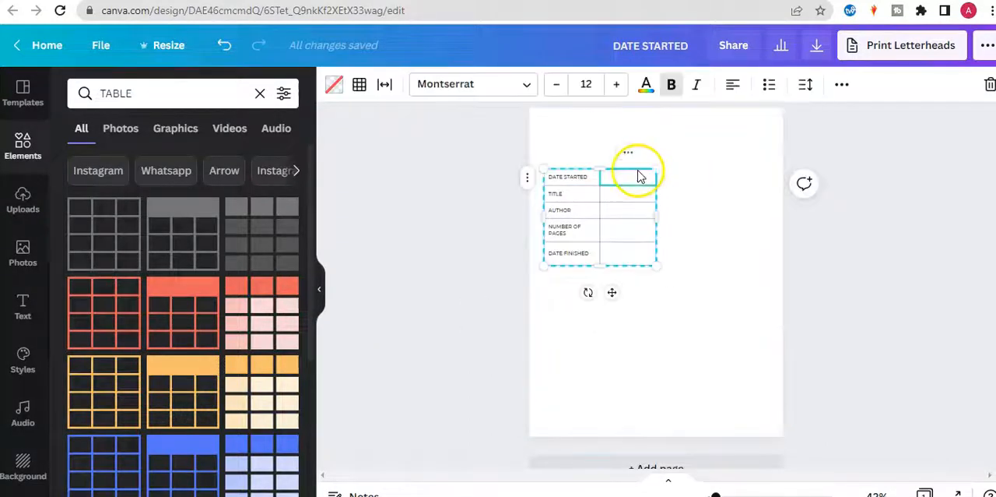
{"action": "left_click", "coordinate": [844, 86]}
{"action": "left_click", "coordinate": [830, 122]}
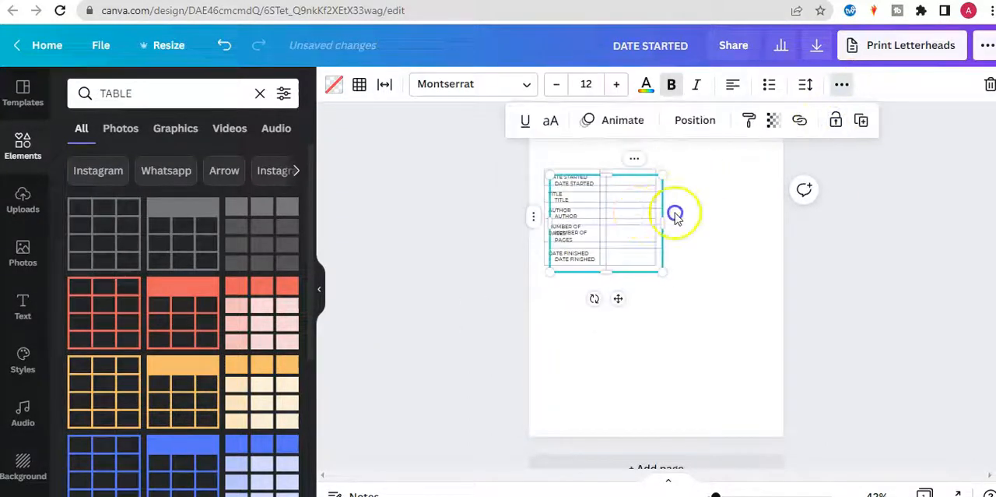
{"action": "left_click_drag", "start_coordinate": [618, 298], "coordinate": [736, 296]}
{"action": "left_click", "coordinate": [843, 315]}
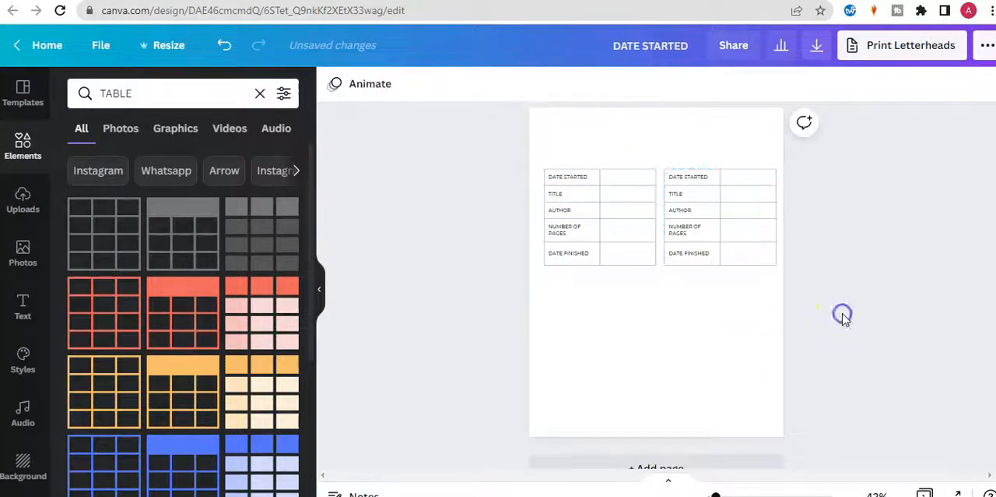
Duplicate the pair of tables, place the copies directly below, and nudge all four tables slightly upward.
{"action": "left_click_drag", "start_coordinate": [828, 268], "coordinate": [547, 158]}
{"action": "left_click", "coordinate": [965, 84]}
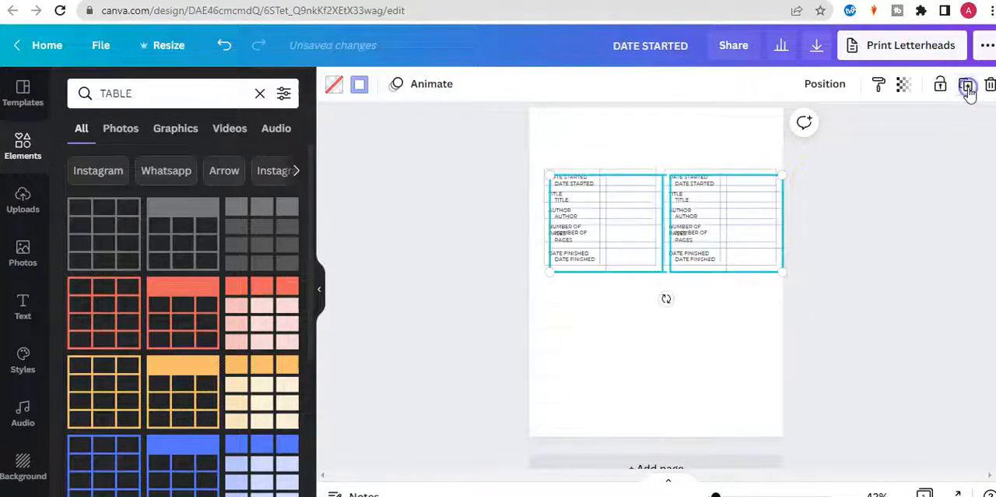
{"action": "left_click_drag", "start_coordinate": [723, 233], "coordinate": [723, 323]}
{"action": "left_click", "coordinate": [627, 244], "text": "shift"}
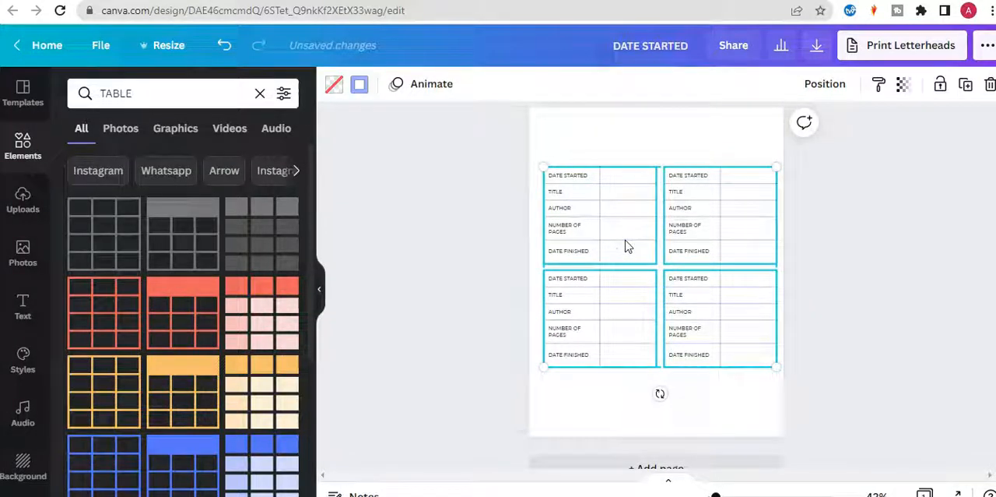
{"action": "left_click", "coordinate": [824, 283]}
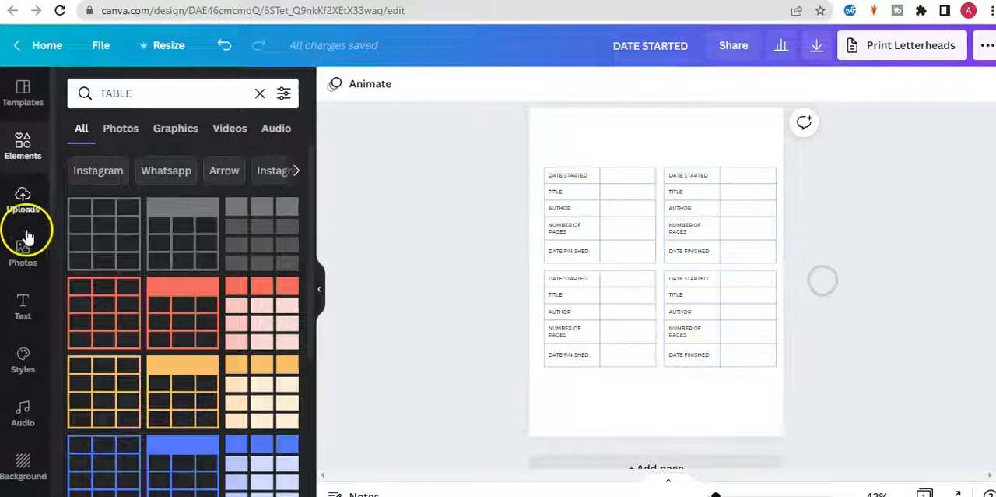
Add the BAKED FRESH text design, move it to the top of the page and scale it down.
{"action": "left_click", "coordinate": [23, 304]}
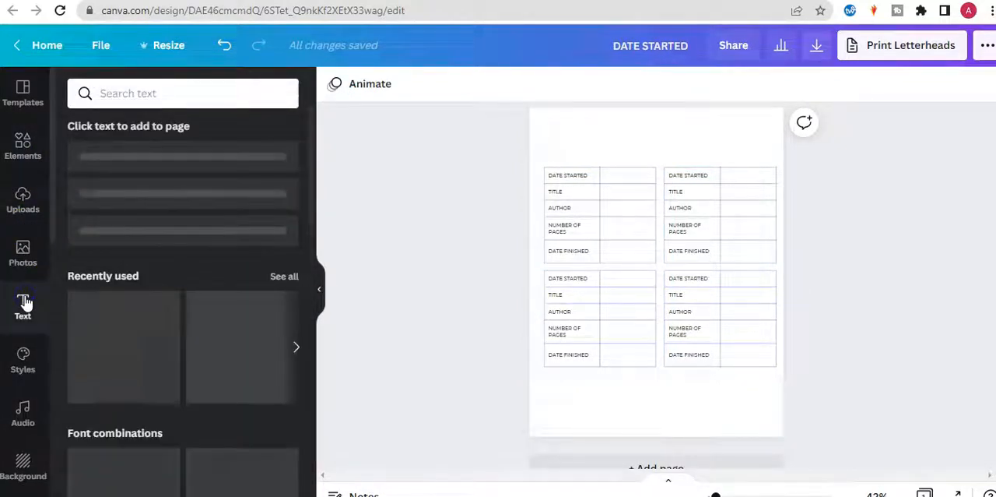
{"action": "left_click", "coordinate": [125, 330]}
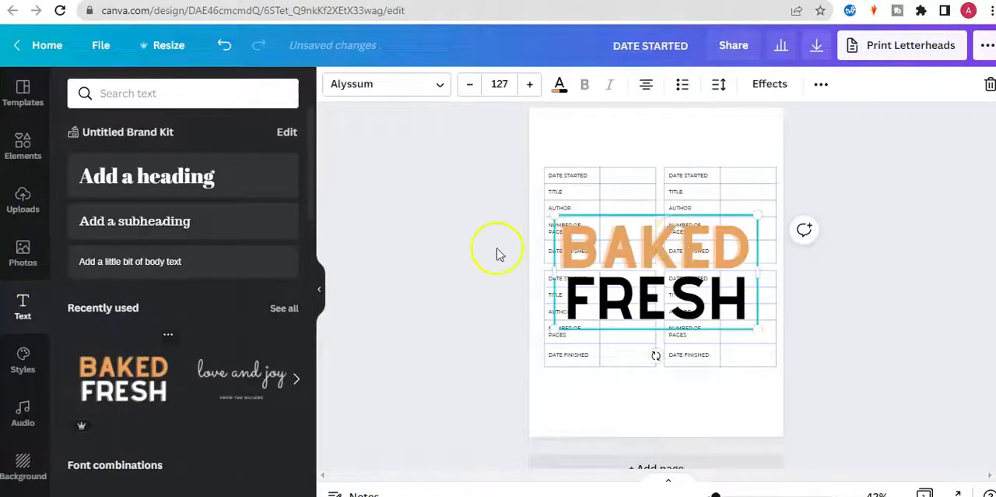
{"action": "left_click_drag", "start_coordinate": [680, 198], "coordinate": [681, 138]}
{"action": "left_click", "coordinate": [474, 86]}
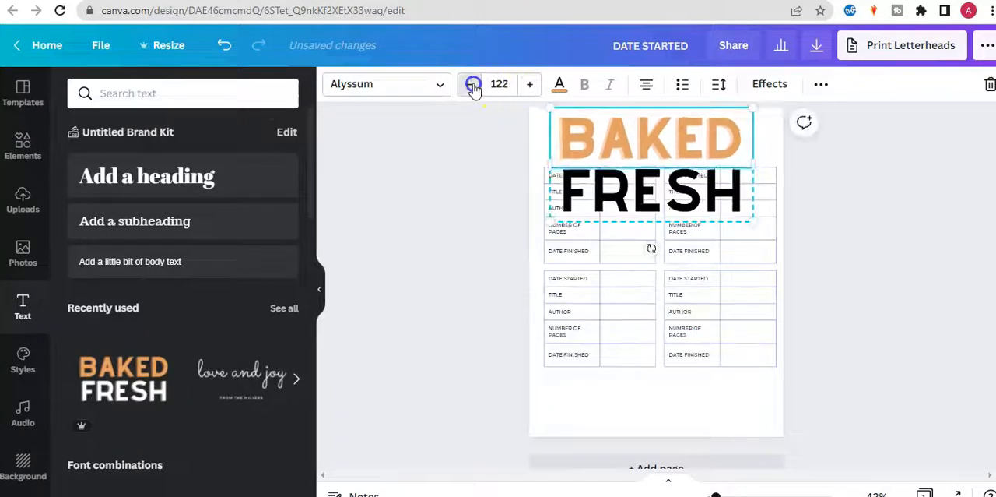
{"action": "left_click", "coordinate": [652, 193]}
{"action": "left_click", "coordinate": [470, 84]}
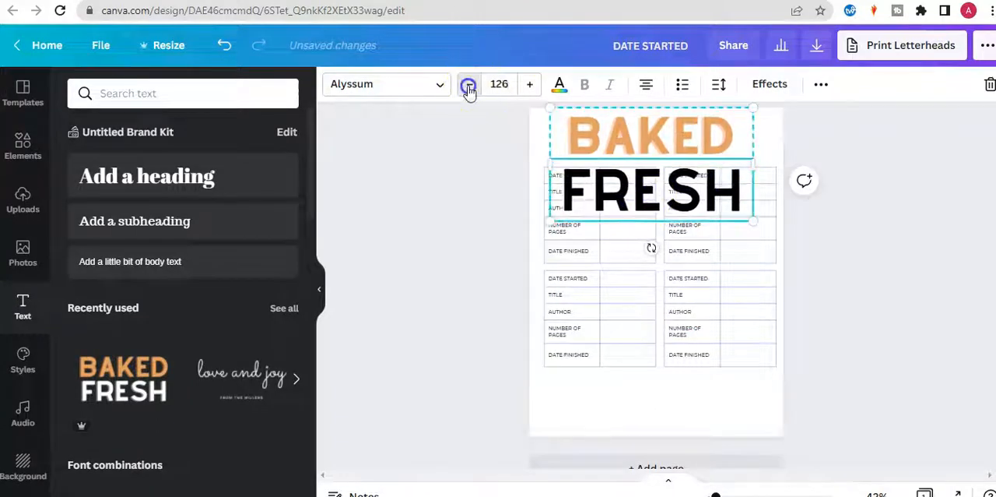
{"action": "left_click_drag", "start_coordinate": [755, 220], "coordinate": [680, 129]}
Ungroup the heading, replace its words with READING and LOG, and widen the READING text box to fit on one line.
{"action": "left_click", "coordinate": [823, 85]}
{"action": "left_click", "coordinate": [600, 118]}
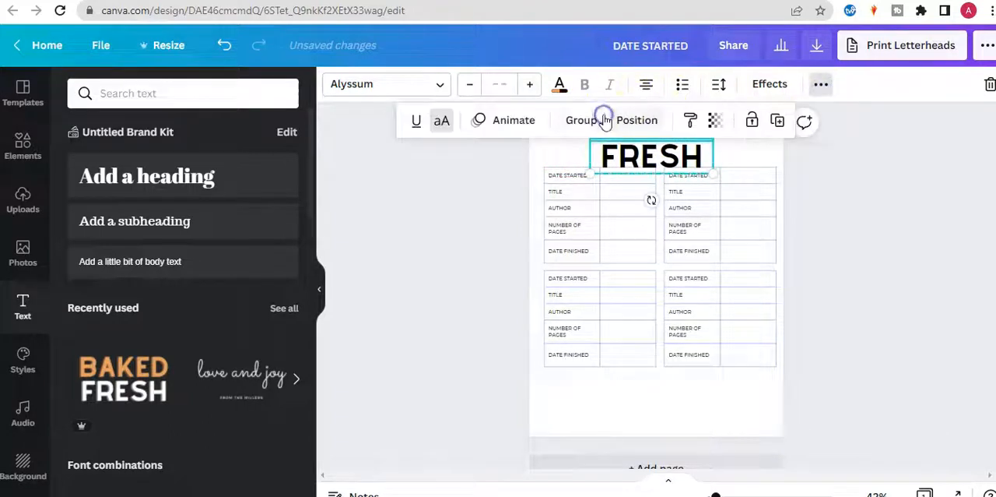
{"action": "left_click", "coordinate": [862, 187]}
{"action": "left_click", "coordinate": [690, 123]}
{"action": "double_click", "coordinate": [686, 125]}
{"action": "type", "text": "READING"}
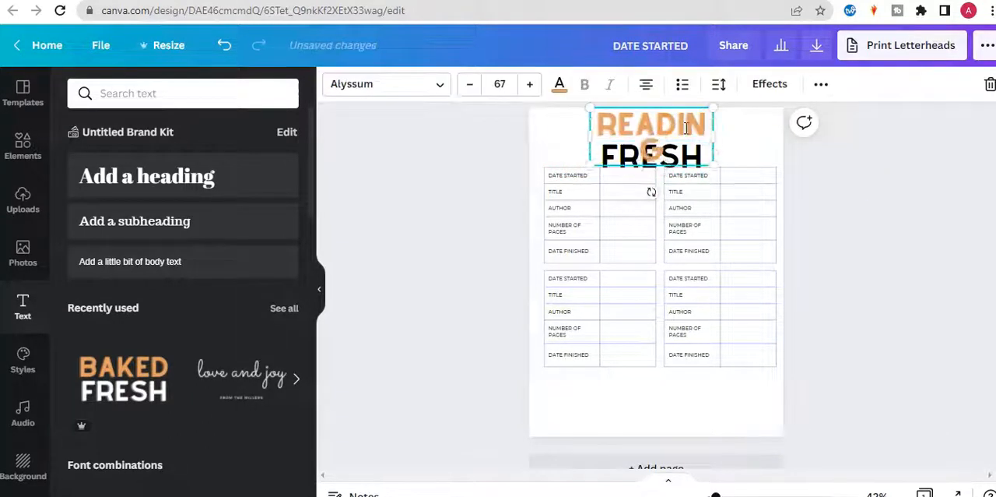
{"action": "left_click_drag", "start_coordinate": [722, 141], "coordinate": [739, 138]}
{"action": "double_click", "coordinate": [690, 154]}
{"action": "type", "text": "LOG"}
Set the word LOG to font size 60 and reposition both heading words centred and close together above the tables.
{"action": "left_click", "coordinate": [892, 197]}
{"action": "left_click", "coordinate": [674, 155]}
{"action": "left_click", "coordinate": [465, 86]}
{"action": "left_click", "coordinate": [464, 86]}
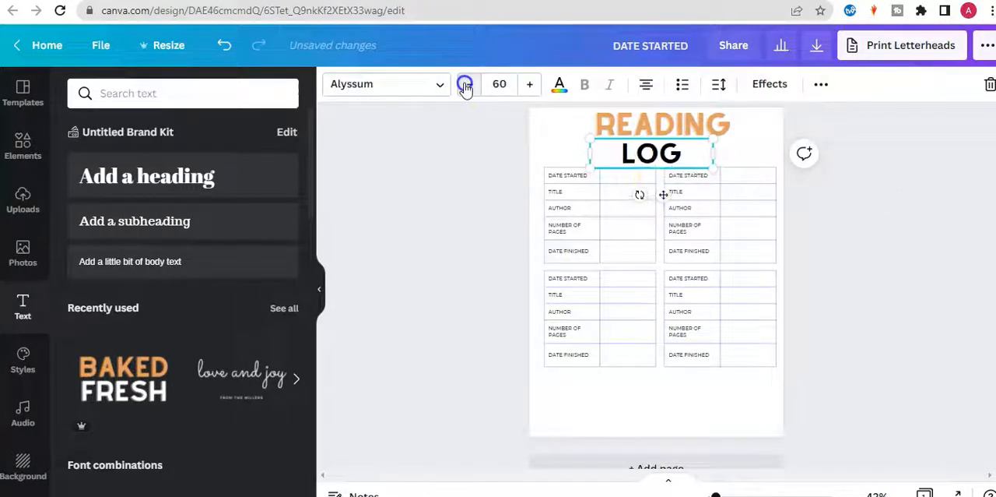
{"action": "left_click_drag", "start_coordinate": [655, 151], "coordinate": [662, 149]}
{"action": "left_click", "coordinate": [703, 117]}
{"action": "left_click_drag", "start_coordinate": [704, 118], "coordinate": [706, 124]}
{"action": "left_click", "coordinate": [848, 194]}
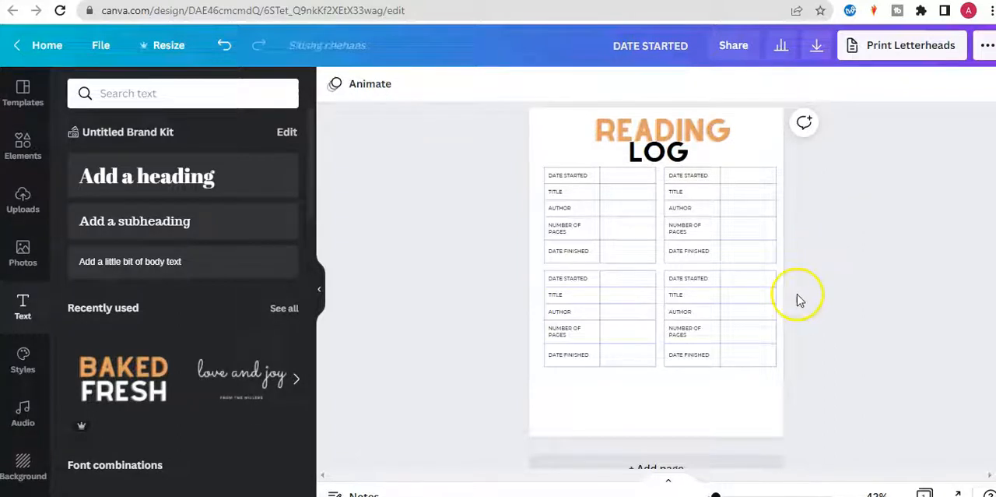
Search the elements for UNICORN and filter the results to free items.
{"action": "left_click", "coordinate": [29, 148]}
{"action": "double_click", "coordinate": [156, 103]}
{"action": "type", "text": "UNICORN"}
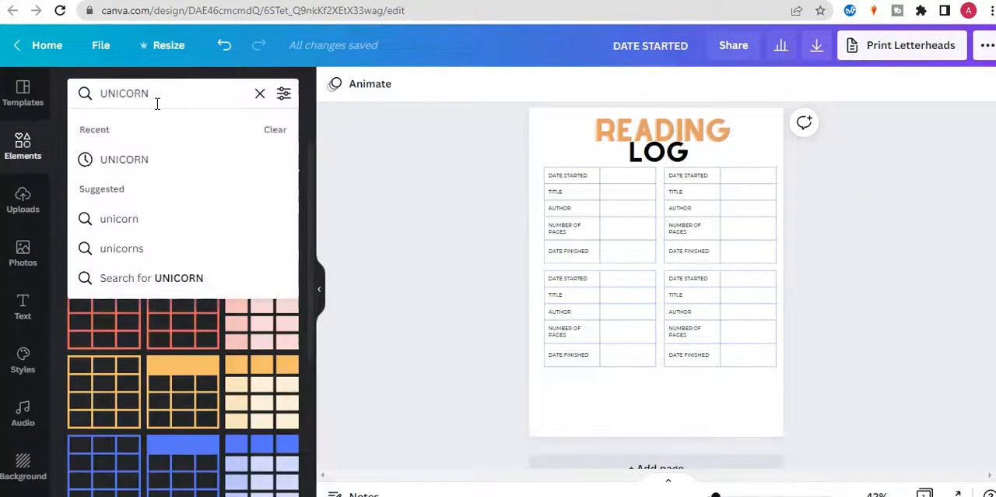
{"action": "key", "text": "Return"}
{"action": "left_click", "coordinate": [283, 93]}
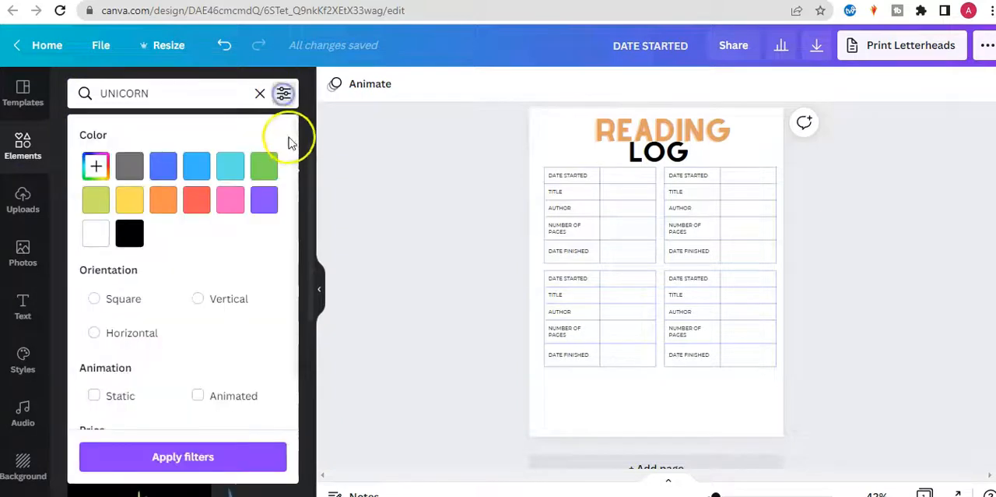
{"action": "left_click", "coordinate": [95, 403]}
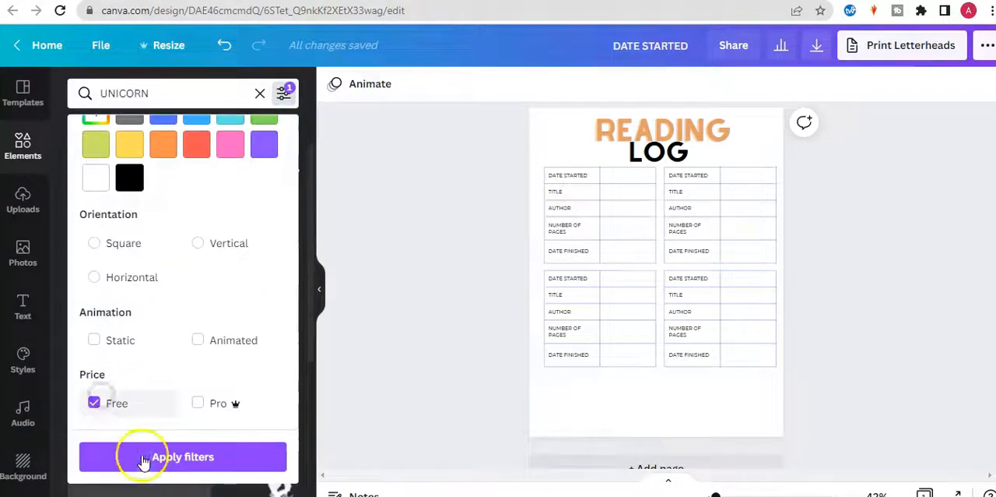
{"action": "left_click", "coordinate": [141, 456]}
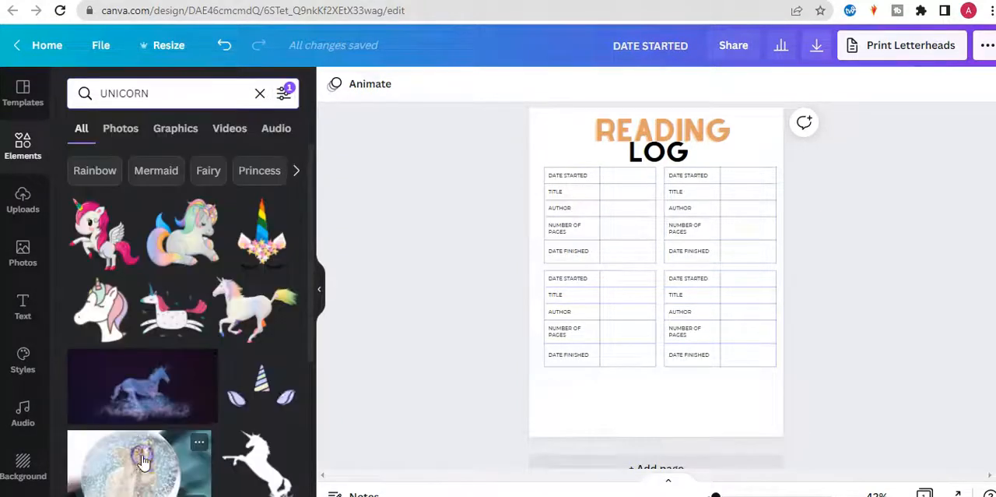
{"action": "left_click", "coordinate": [173, 242]}
{"action": "left_click_drag", "start_coordinate": [544, 185], "coordinate": [736, 314]}
{"action": "left_click_drag", "start_coordinate": [709, 359], "coordinate": [566, 405]}
{"action": "key", "text": "Delete"}
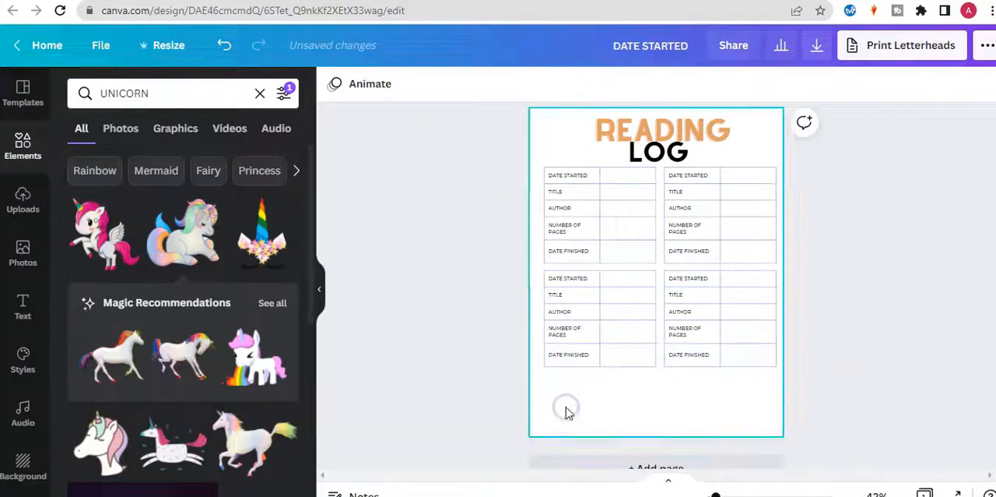
Add the pink-maned winged unicorn, shrink it and place it below the lower-right table.
{"action": "left_click", "coordinate": [105, 232]}
{"action": "left_click_drag", "start_coordinate": [545, 162], "coordinate": [667, 254]}
{"action": "left_click_drag", "start_coordinate": [704, 323], "coordinate": [745, 379]}
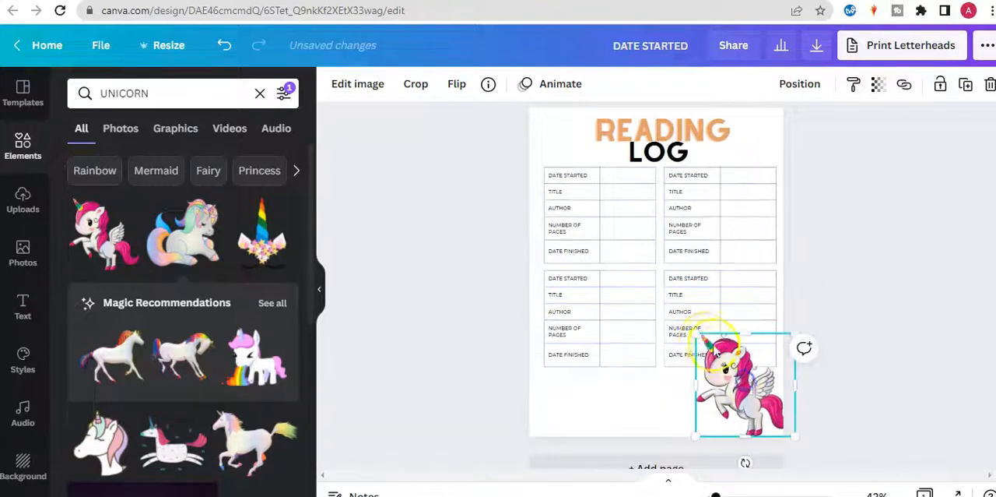
{"action": "left_click_drag", "start_coordinate": [696, 334], "coordinate": [735, 393]}
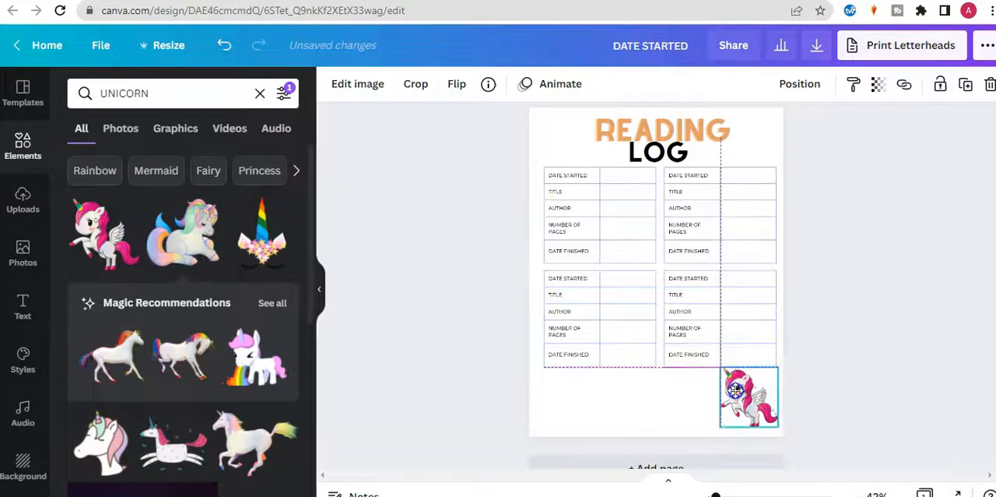
{"action": "left_click", "coordinate": [889, 337]}
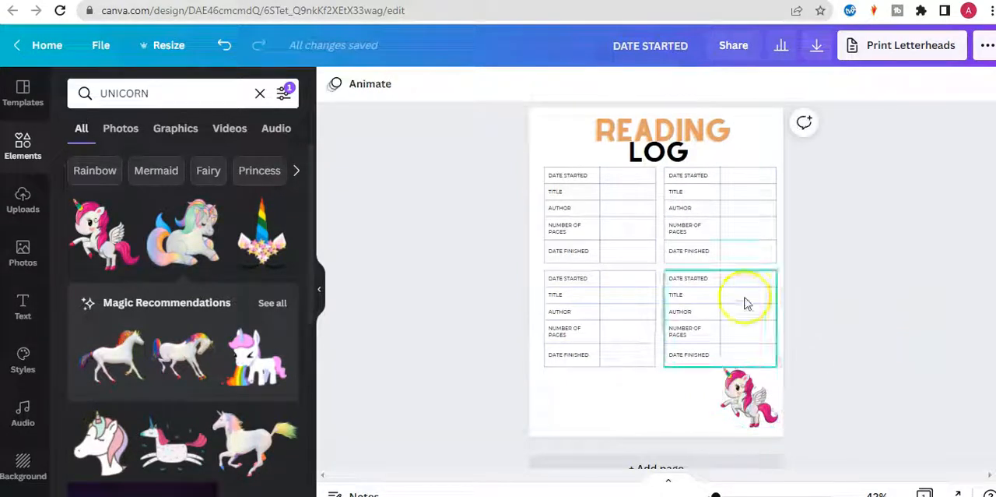
Search the elements for RAINBOW and check the filter settings and results.
{"action": "double_click", "coordinate": [151, 96]}
{"action": "type", "text": "RAINBOW"}
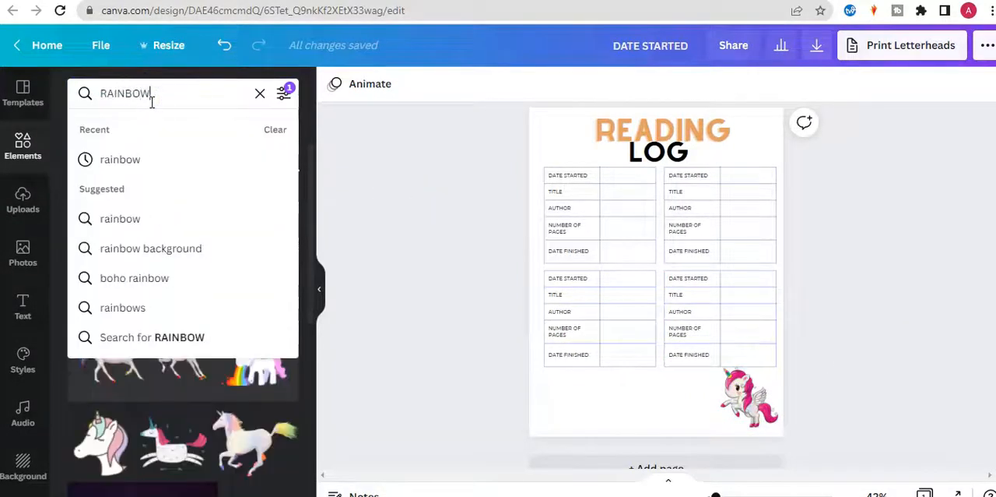
{"action": "key", "text": "Return"}
{"action": "left_click", "coordinate": [151, 100]}
{"action": "key", "text": "Return"}
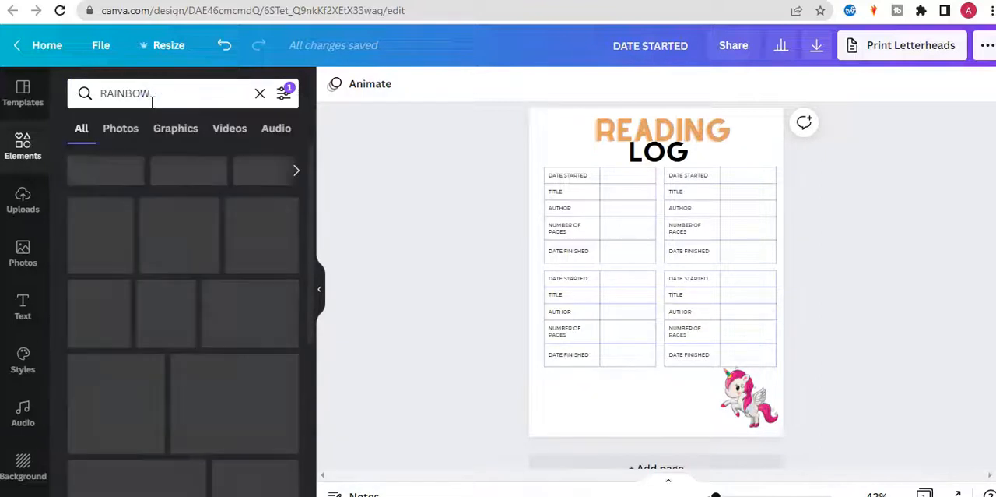
{"action": "left_click", "coordinate": [284, 92]}
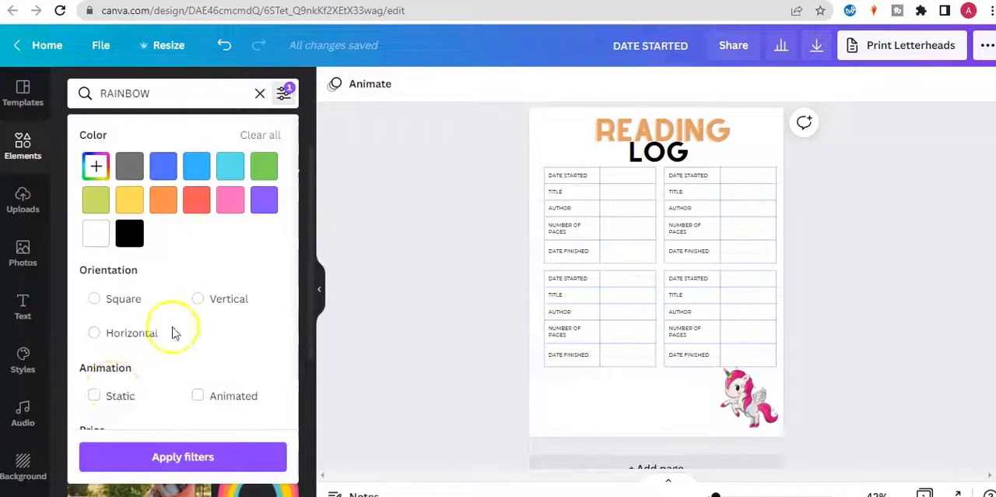
{"action": "left_click_drag", "start_coordinate": [311, 220], "coordinate": [302, 287]}
{"action": "left_click", "coordinate": [284, 93]}
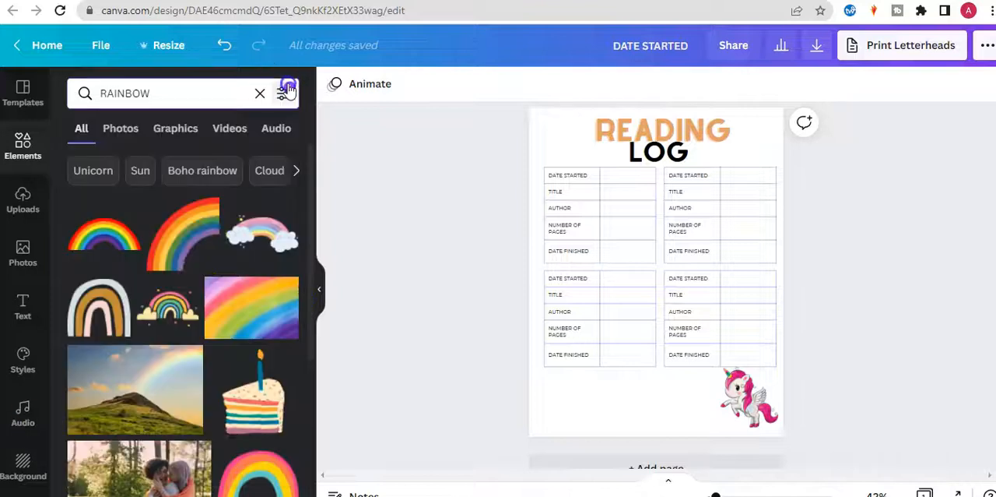
{"action": "scroll", "coordinate": [312, 256], "scroll_direction": "down", "scroll_amount": 3}
{"action": "scroll", "coordinate": [233, 296], "scroll_direction": "up", "scroll_amount": 3}
Add the rainbow with yellow clouds, shrink it slightly and place it directly beside the unicorn below the tables.
{"action": "left_click", "coordinate": [183, 306]}
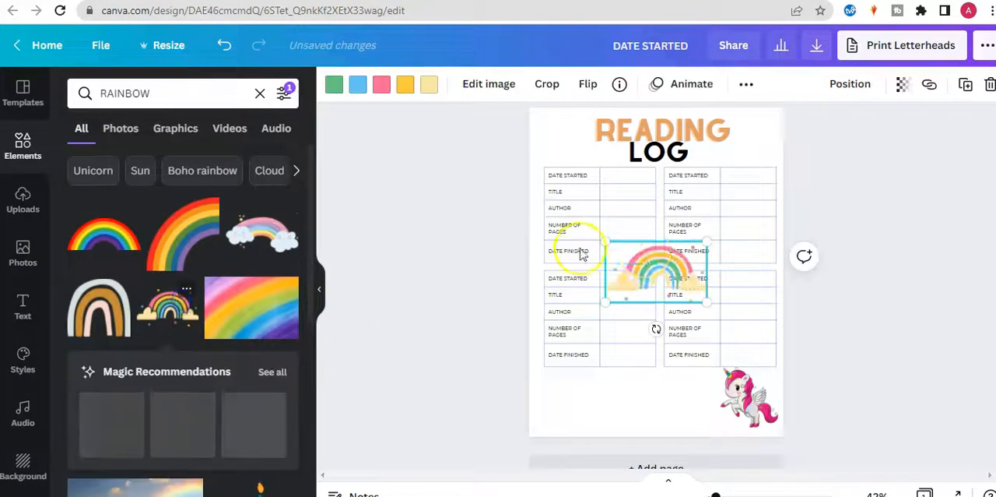
{"action": "left_click_drag", "start_coordinate": [669, 210], "coordinate": [689, 409]}
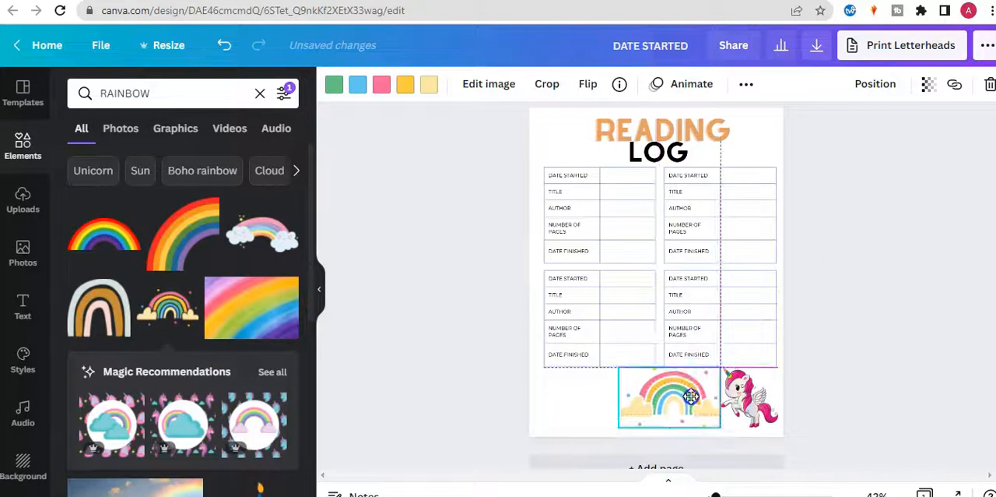
{"action": "left_click_drag", "start_coordinate": [619, 381], "coordinate": [627, 380]}
{"action": "left_click", "coordinate": [859, 352]}
{"action": "left_click", "coordinate": [668, 419]}
{"action": "key", "text": "Up"}
{"action": "key", "text": "Right"}
{"action": "key", "text": "Right"}
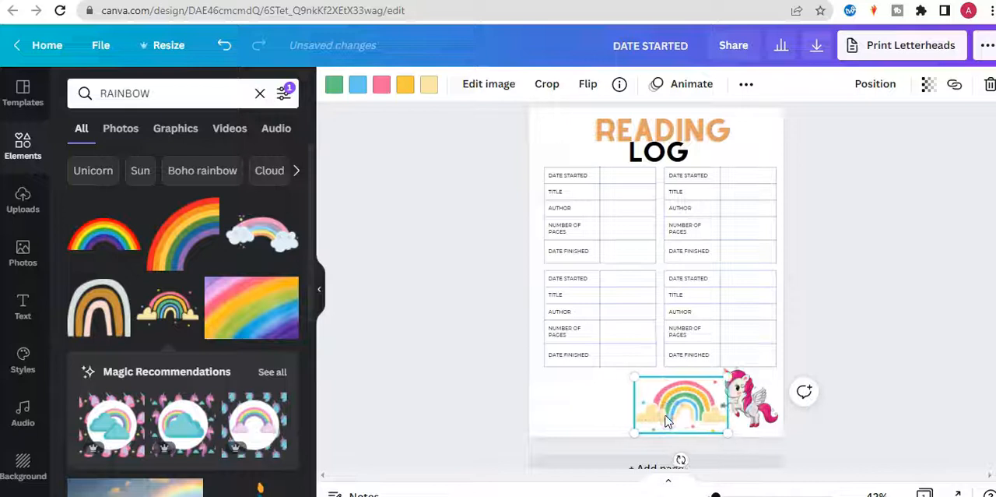
Adjust the rainbow's layer order and move the rainbow and unicorn together to the centre beneath the tables.
{"action": "left_click", "coordinate": [876, 84]}
{"action": "left_click", "coordinate": [801, 128]}
{"action": "left_click", "coordinate": [911, 167]}
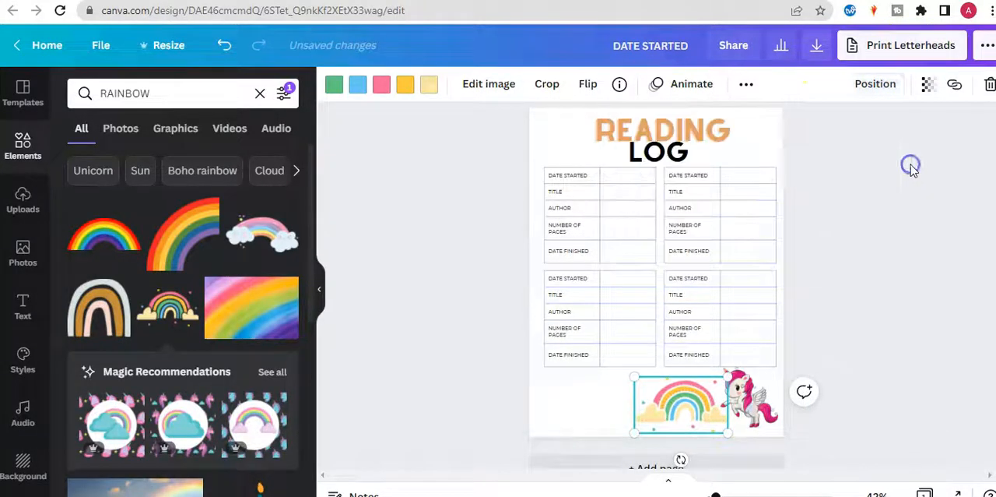
{"action": "left_click", "coordinate": [667, 402]}
{"action": "left_click", "coordinate": [779, 401], "text": "shift"}
{"action": "left_click_drag", "start_coordinate": [779, 400], "coordinate": [740, 400]}
{"action": "left_click", "coordinate": [909, 330]}
Colour the word READING pink and the word LOG yellow, using the unicorn's photo colors.
{"action": "left_click", "coordinate": [704, 131]}
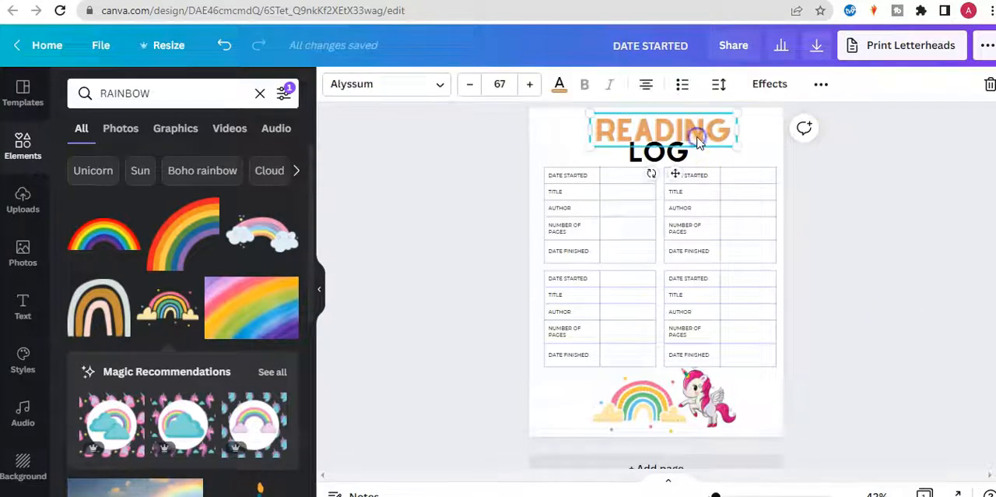
{"action": "left_click", "coordinate": [559, 84]}
{"action": "left_click", "coordinate": [163, 395]}
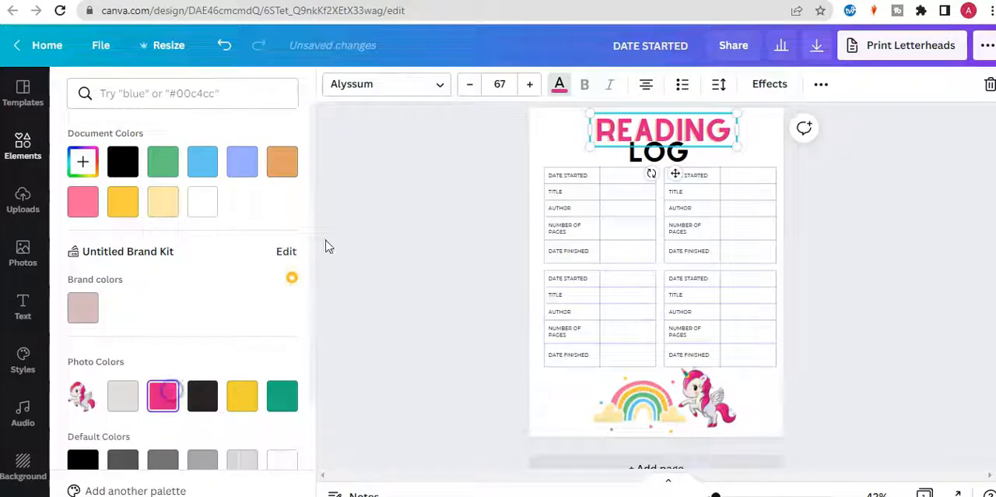
{"action": "left_click", "coordinate": [638, 150]}
{"action": "left_click", "coordinate": [242, 396]}
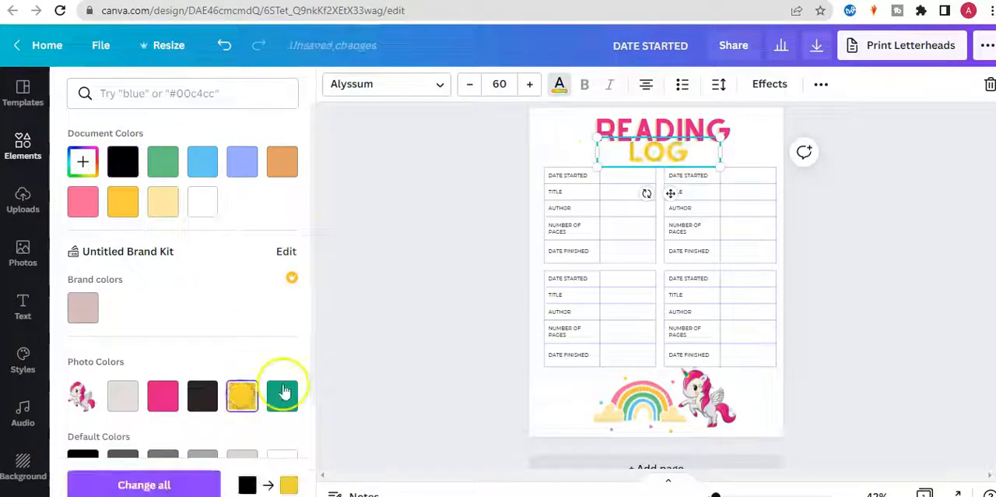
Set the border color of the upper-left table's DATE STARTED cell to pink.
{"action": "left_click", "coordinate": [546, 170]}
{"action": "left_click", "coordinate": [440, 242]}
{"action": "left_click", "coordinate": [549, 169]}
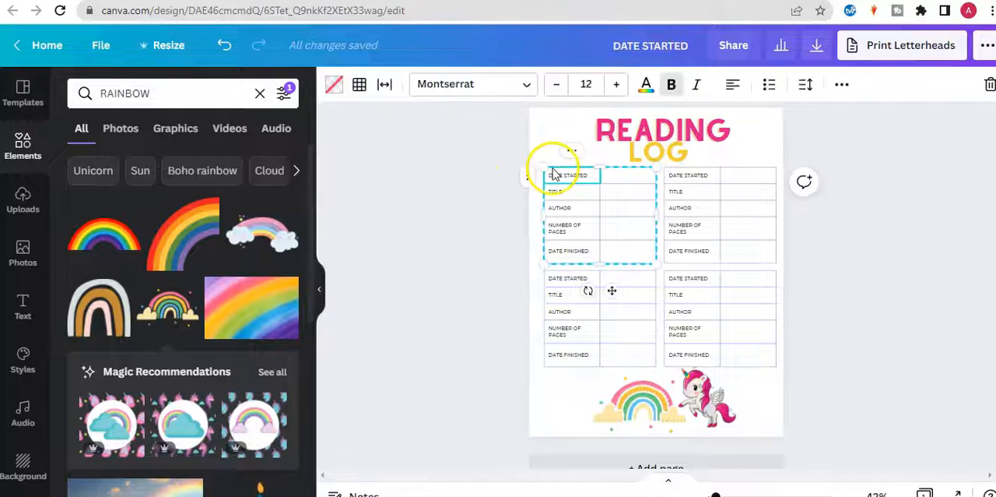
{"action": "left_click", "coordinate": [361, 87]}
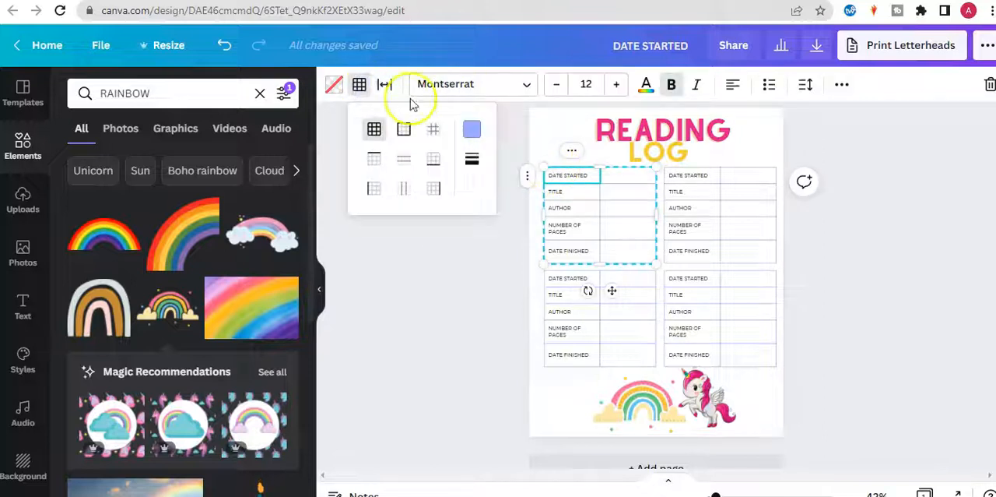
{"action": "left_click", "coordinate": [474, 129]}
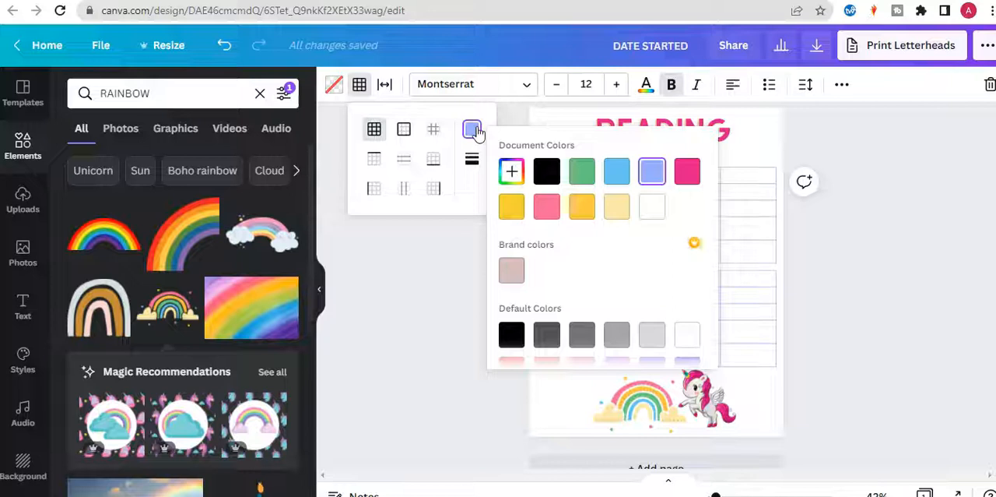
{"action": "left_click", "coordinate": [690, 173]}
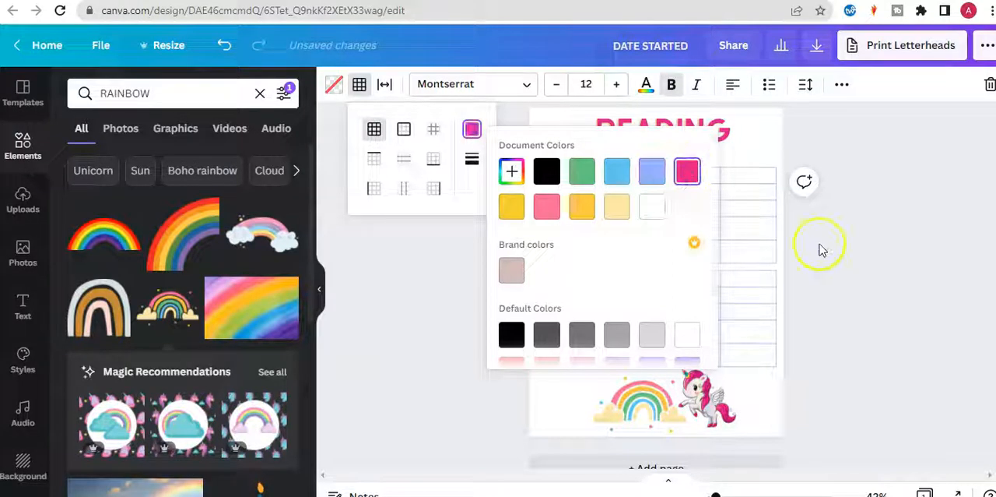
{"action": "left_click", "coordinate": [821, 249]}
{"action": "left_click", "coordinate": [805, 251]}
Set the borders of all four tables to the heading's pink.
{"action": "left_click_drag", "start_coordinate": [517, 167], "coordinate": [792, 376]}
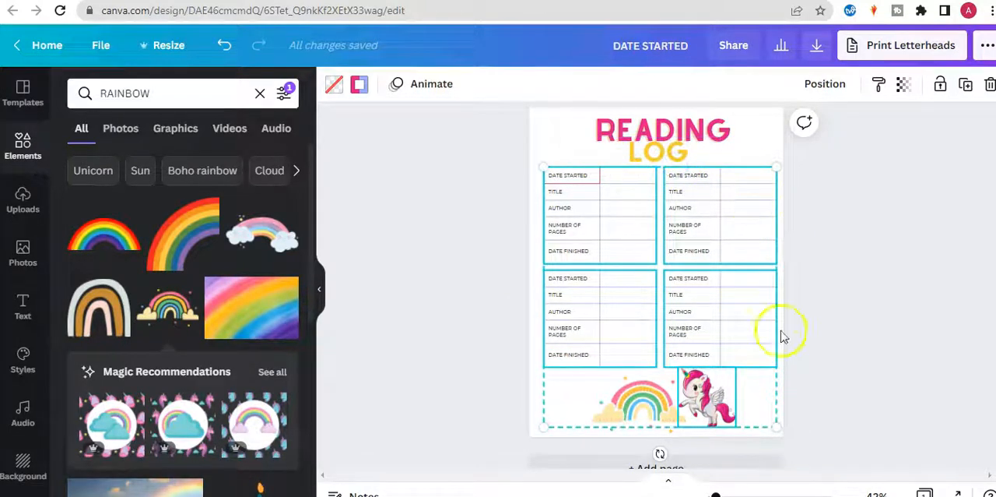
{"action": "left_click", "coordinate": [360, 86]}
{"action": "left_click", "coordinate": [282, 160]}
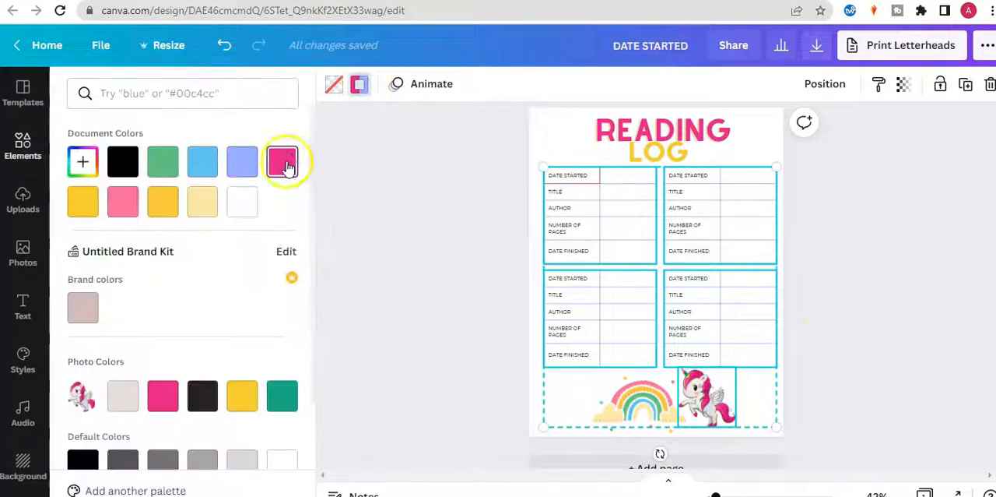
{"action": "left_click", "coordinate": [444, 287]}
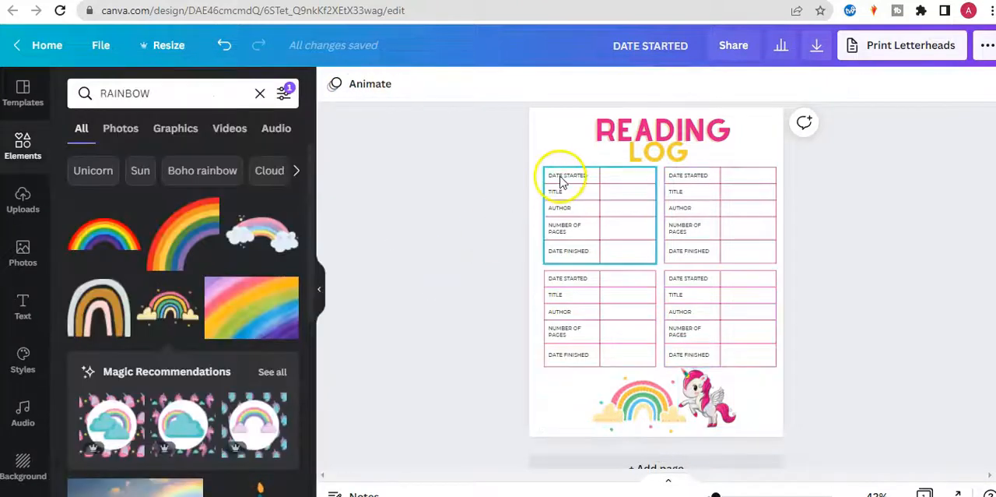
Colour the label text in the upper-left table green, using the unicorn's photo colors.
{"action": "left_click_drag", "start_coordinate": [489, 170], "coordinate": [607, 271]}
{"action": "left_click", "coordinate": [645, 84]}
{"action": "left_click", "coordinate": [242, 397]}
{"action": "left_click", "coordinate": [281, 396]}
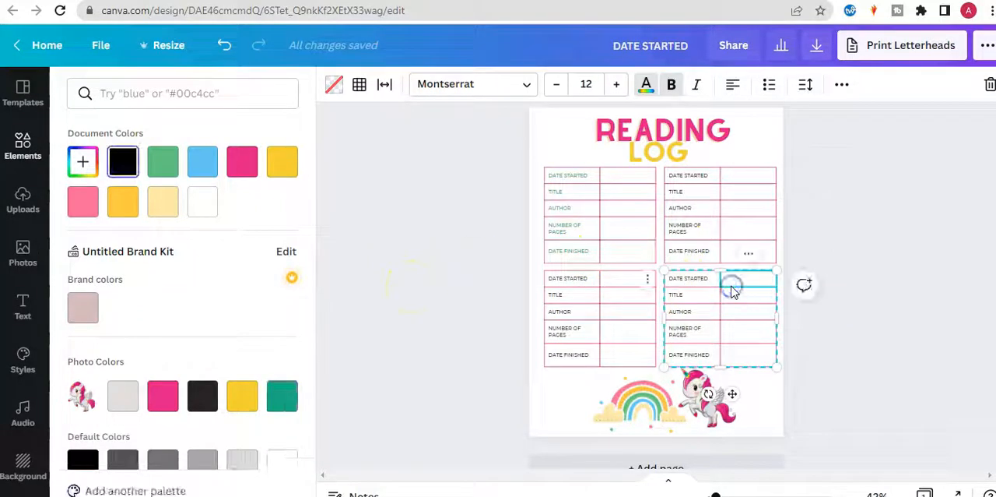
Colour the label text in the lower-right table green, using the unicorn's photo colors.
{"action": "left_click", "coordinate": [818, 360]}
{"action": "left_click_drag", "start_coordinate": [820, 361], "coordinate": [662, 273]}
{"action": "left_click", "coordinate": [646, 84]}
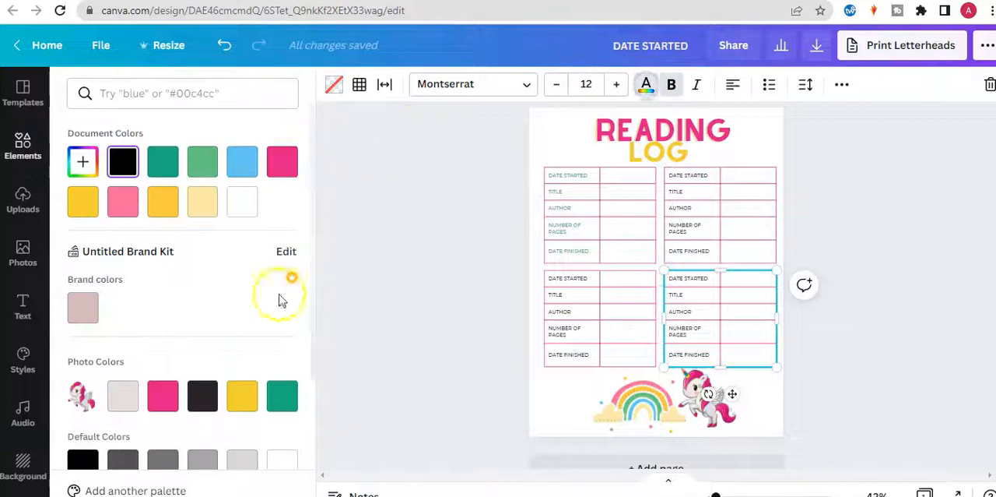
{"action": "left_click", "coordinate": [281, 394]}
{"action": "left_click", "coordinate": [448, 334]}
Colour the label text in the lower-left table with a custom shade slightly darker than the heading's yellow.
{"action": "left_click", "coordinate": [464, 288]}
{"action": "left_click_drag", "start_coordinate": [472, 274], "coordinate": [654, 366]}
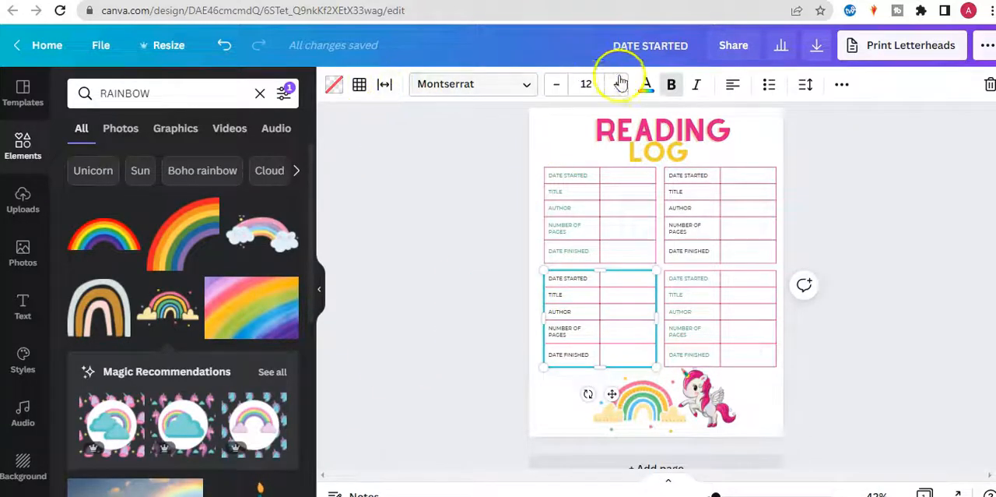
{"action": "left_click", "coordinate": [646, 85]}
{"action": "left_click", "coordinate": [85, 206]}
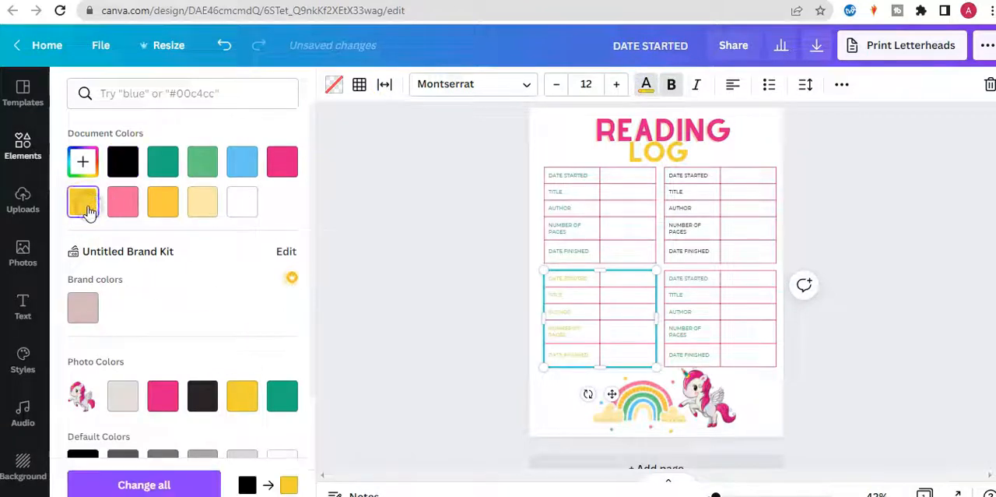
{"action": "left_click", "coordinate": [82, 164]}
{"action": "left_click_drag", "start_coordinate": [225, 207], "coordinate": [268, 205]}
{"action": "left_click", "coordinate": [387, 226]}
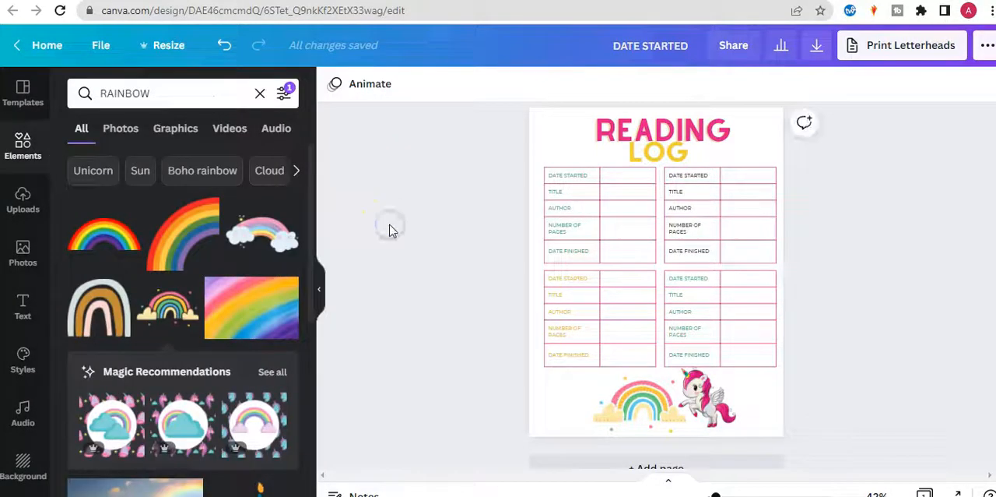
Colour the label text in the upper-right table with the same darker yellow as the lower-left table.
{"action": "left_click", "coordinate": [777, 188]}
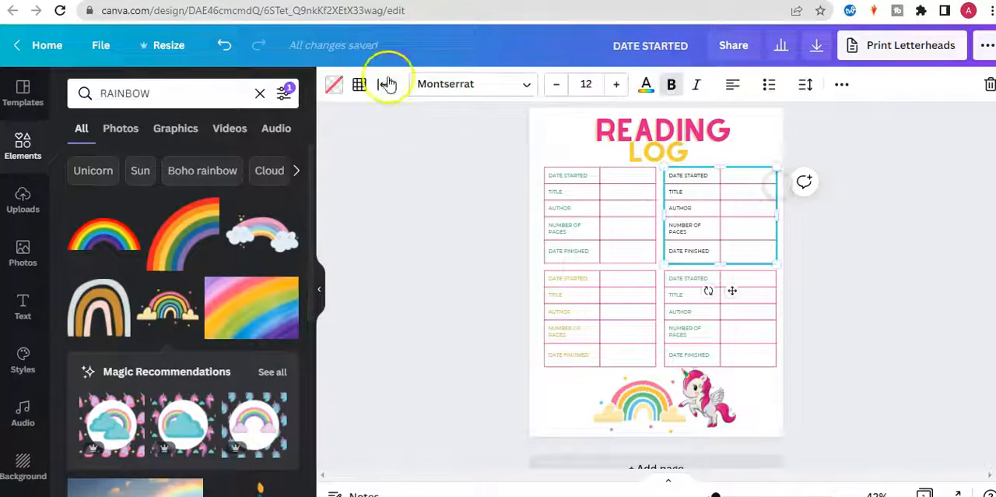
{"action": "left_click", "coordinate": [645, 86]}
{"action": "left_click", "coordinate": [83, 202]}
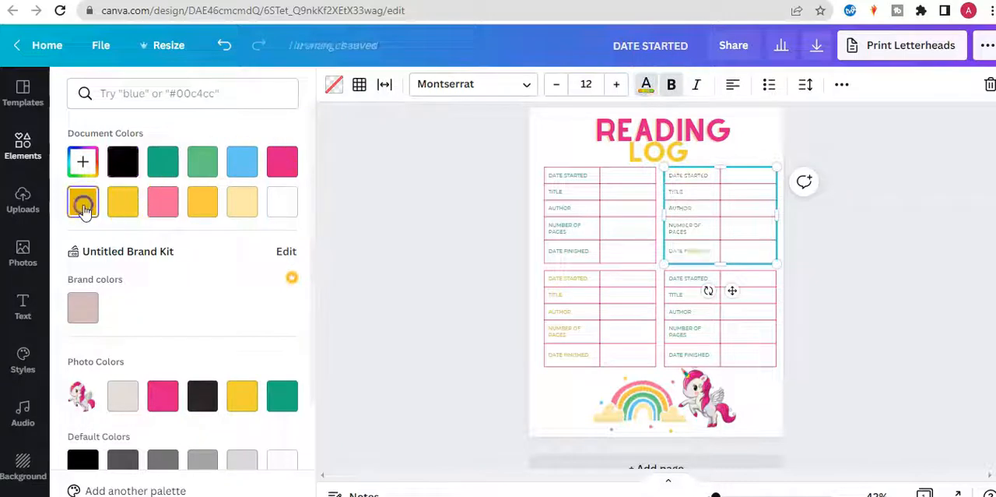
{"action": "left_click", "coordinate": [369, 271]}
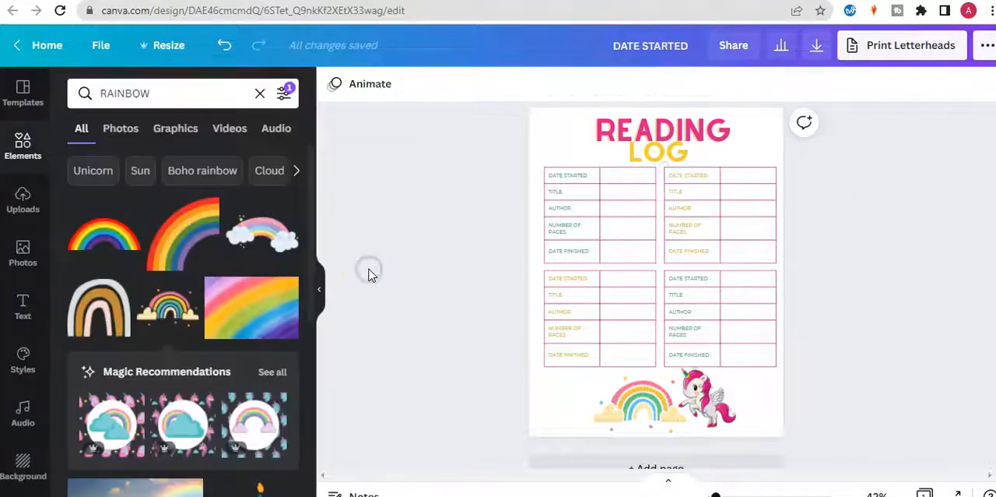
{"action": "left_click", "coordinate": [23, 305]}
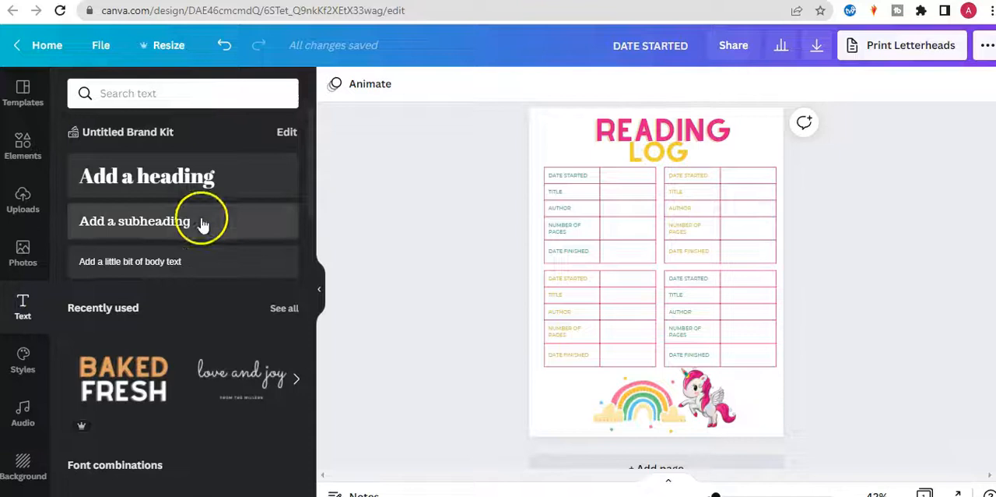
{"action": "left_click", "coordinate": [182, 261]}
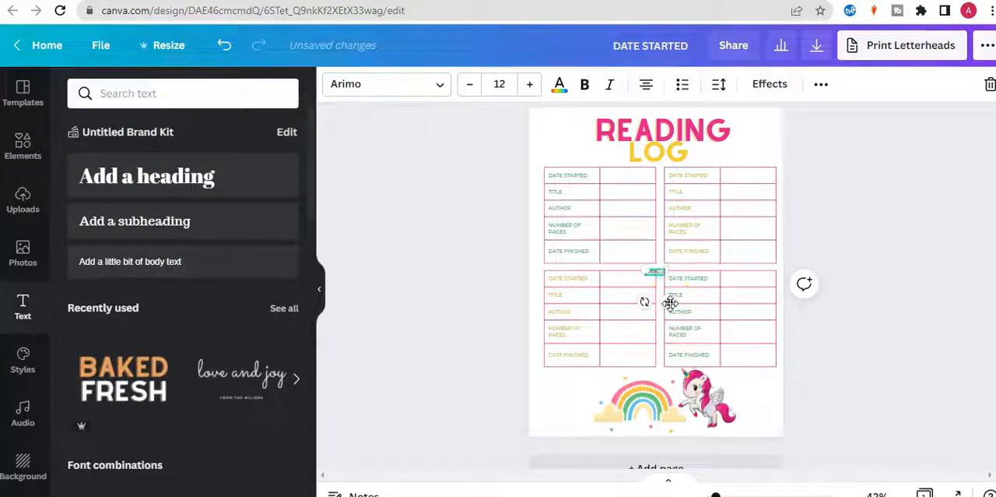
{"action": "left_click", "coordinate": [871, 330]}
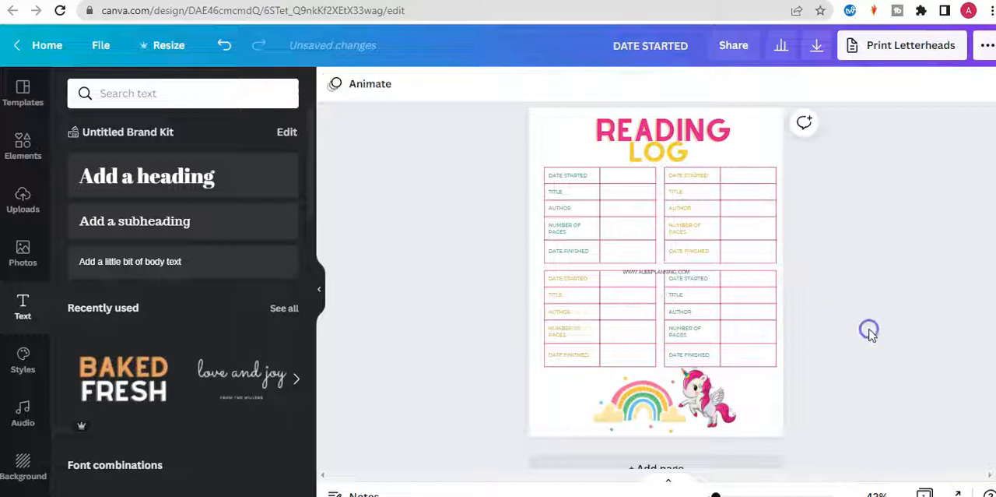
Reduce the website text's opacity to about 51.
{"action": "left_click", "coordinate": [667, 272]}
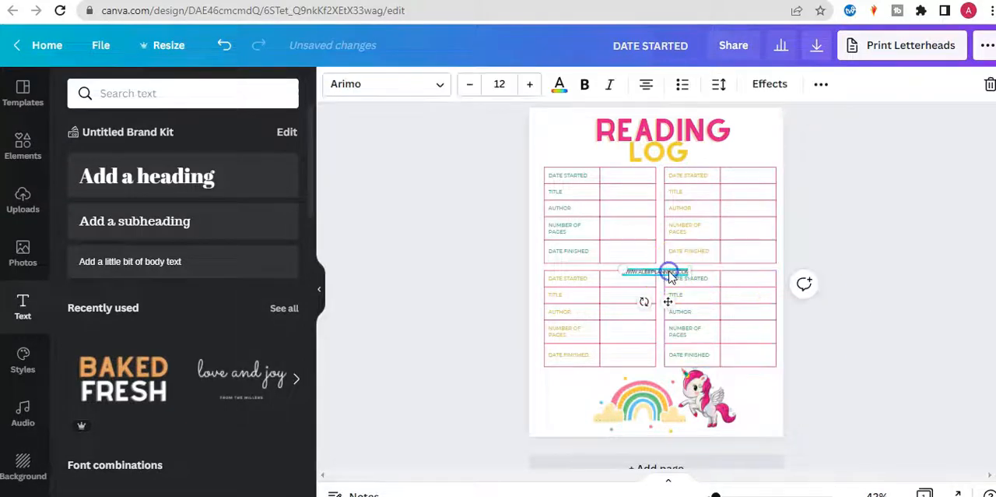
{"action": "left_click", "coordinate": [821, 83]}
{"action": "left_click", "coordinate": [726, 120]}
{"action": "left_click_drag", "start_coordinate": [674, 164], "coordinate": [639, 168]}
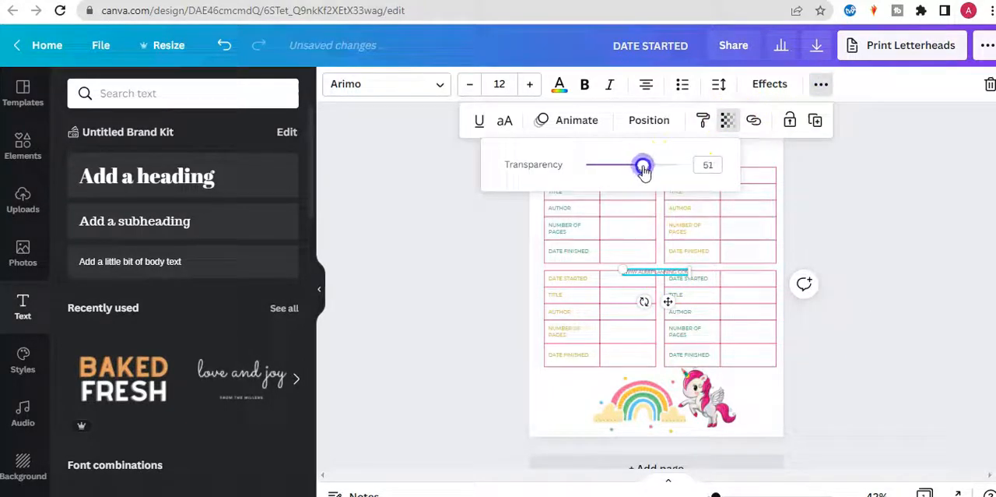
{"action": "left_click", "coordinate": [845, 189]}
Move the website text to the bottom centre of the page, below the rainbow and unicorn.
{"action": "left_click_drag", "start_coordinate": [668, 301], "coordinate": [659, 430]}
{"action": "left_click", "coordinate": [859, 385]}
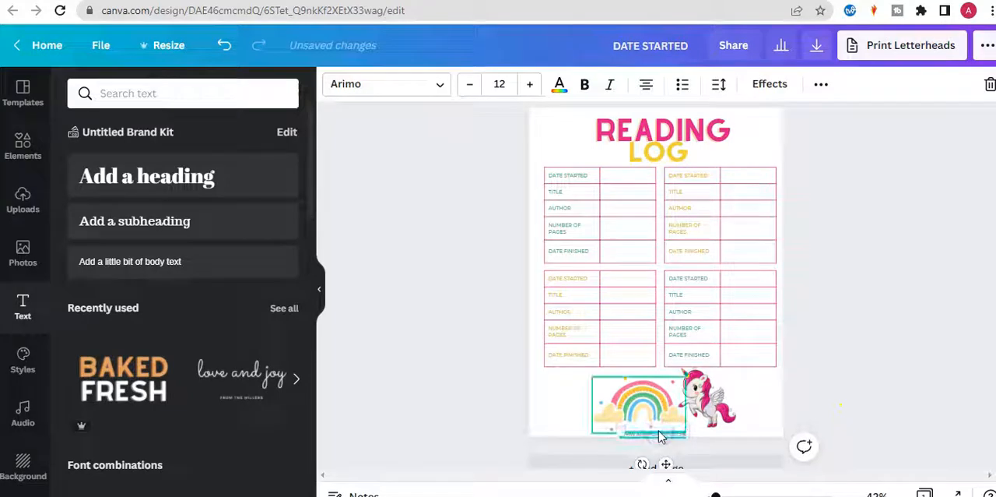
{"action": "left_click", "coordinate": [867, 324]}
{"action": "left_click", "coordinate": [674, 430]}
Select the rainbow and unicorn together and shrink them slightly to clear the website text.
{"action": "left_click", "coordinate": [716, 389]}
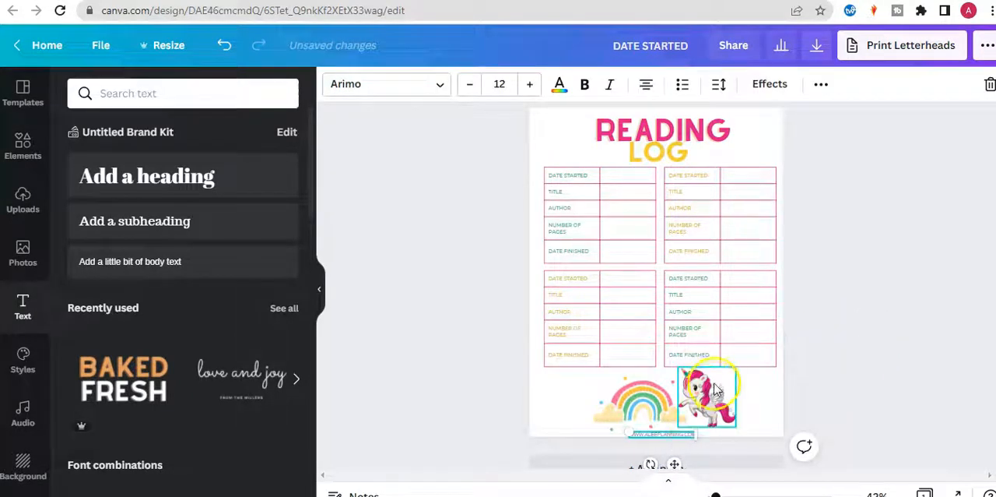
{"action": "left_click", "coordinate": [649, 408], "text": "shift"}
{"action": "left_click_drag", "start_coordinate": [735, 433], "coordinate": [725, 423]}
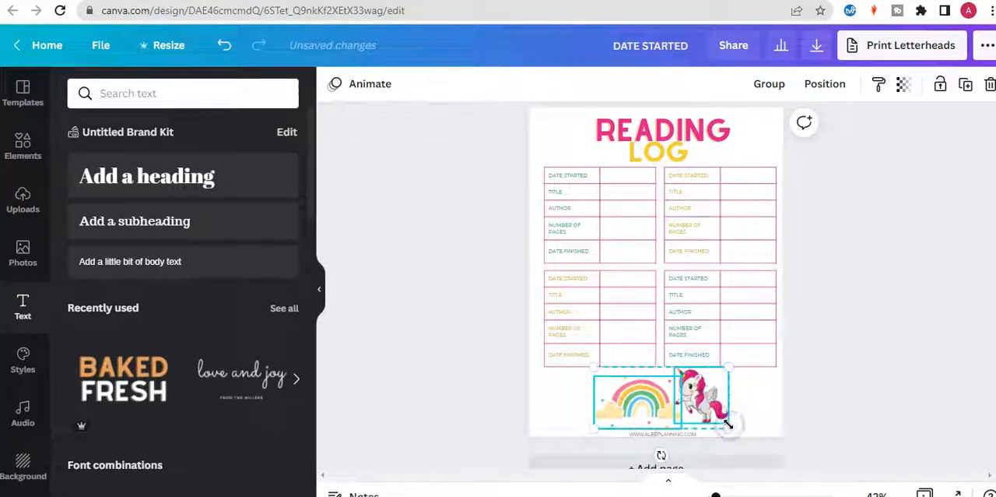
{"action": "left_click", "coordinate": [871, 384]}
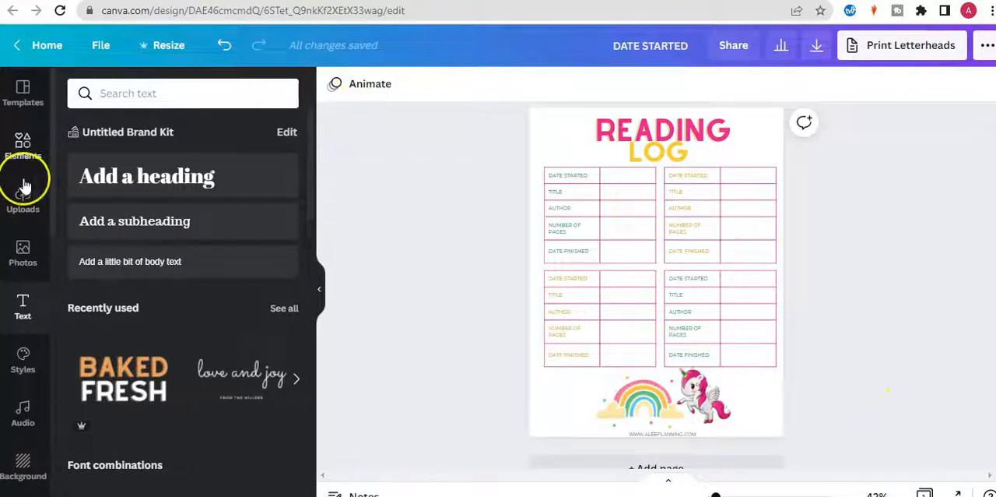
Search the elements for STARS and place the yellow three-sparkle graphic at a small size left of the word LOG.
{"action": "left_click", "coordinate": [23, 144]}
{"action": "double_click", "coordinate": [200, 93]}
{"action": "type", "text": "STARS"}
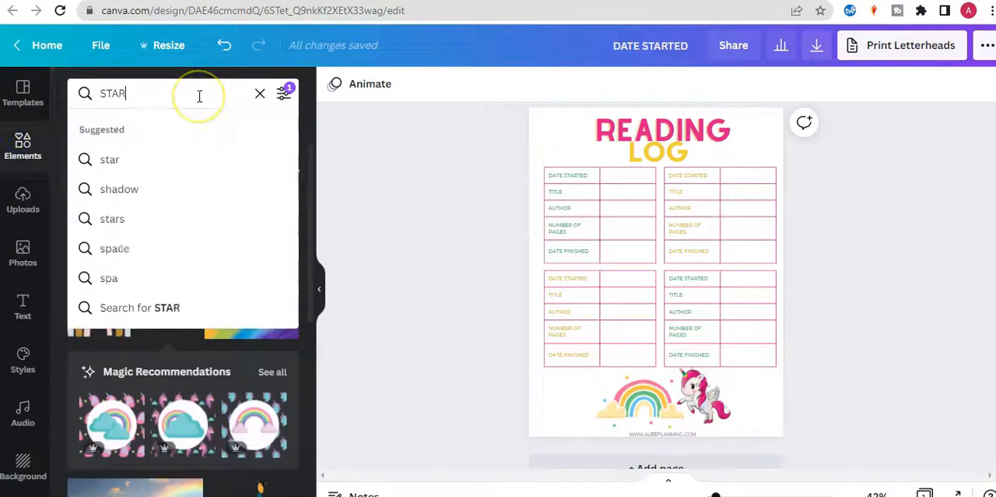
{"action": "key", "text": "Return"}
{"action": "left_click", "coordinate": [79, 459]}
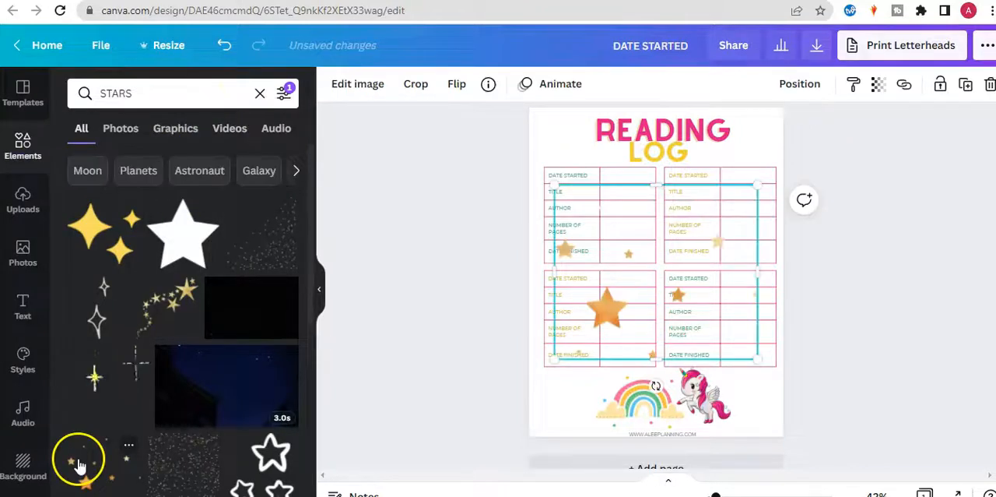
{"action": "key", "text": "Delete"}
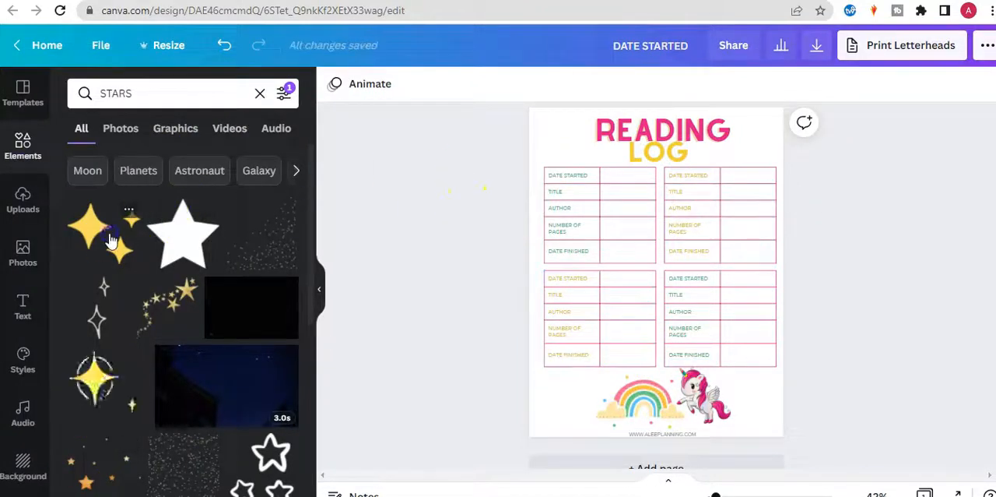
{"action": "left_click", "coordinate": [101, 230]}
{"action": "left_click_drag", "start_coordinate": [705, 311], "coordinate": [566, 150]}
Recolour the sparkle graphic green, using the unicorn's photo colors.
{"action": "left_click", "coordinate": [334, 83]}
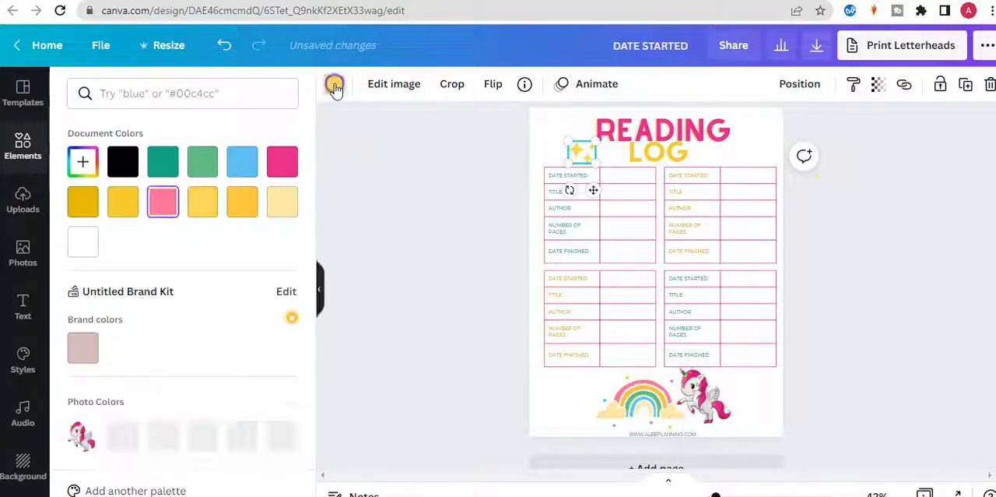
{"action": "left_click", "coordinate": [288, 438]}
{"action": "left_click", "coordinate": [431, 206]}
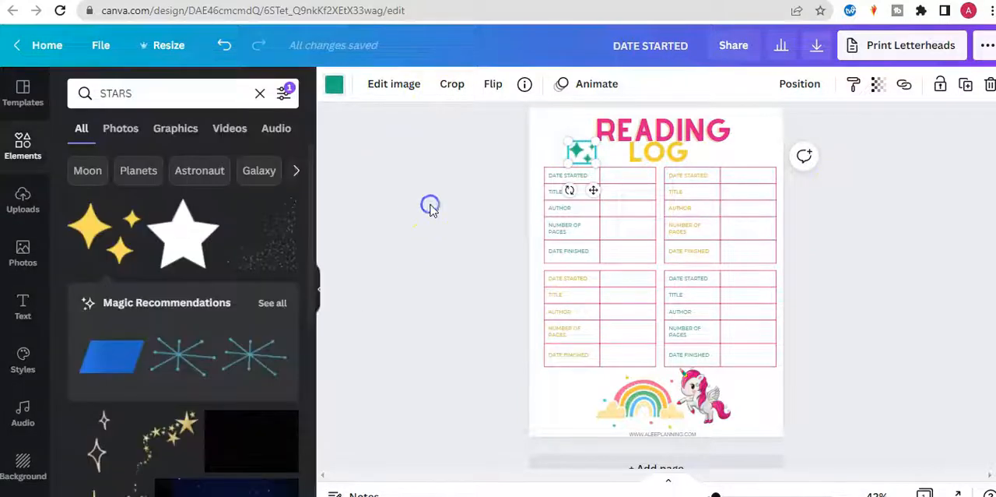
Shrink the green sparkles slightly, duplicate them and place the copy on the right side of the word LOG.
{"action": "left_click", "coordinate": [577, 150]}
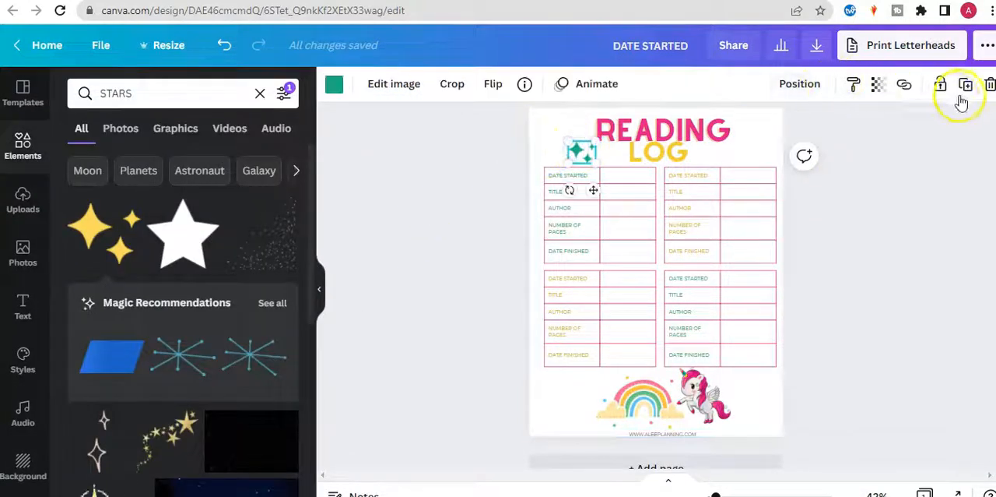
{"action": "left_click_drag", "start_coordinate": [598, 159], "coordinate": [589, 156]}
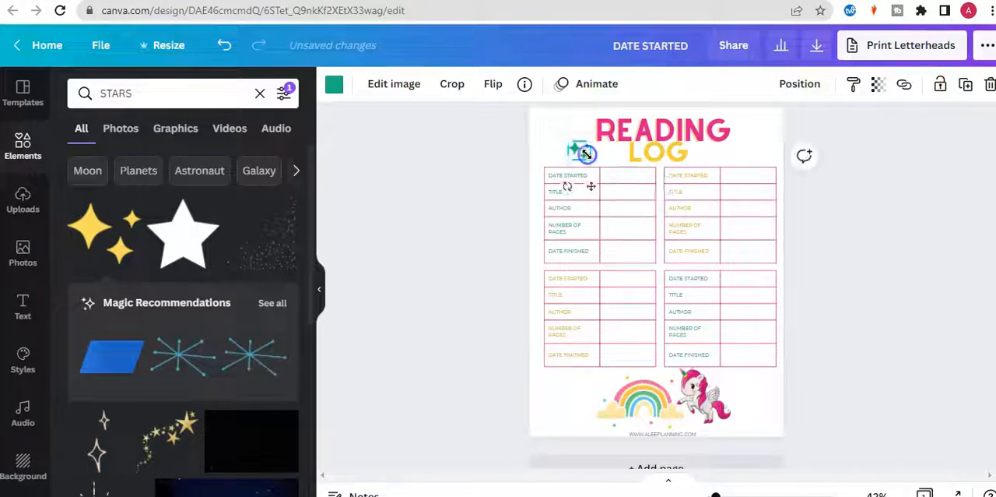
{"action": "left_click", "coordinate": [591, 159]}
{"action": "left_click", "coordinate": [591, 159]}
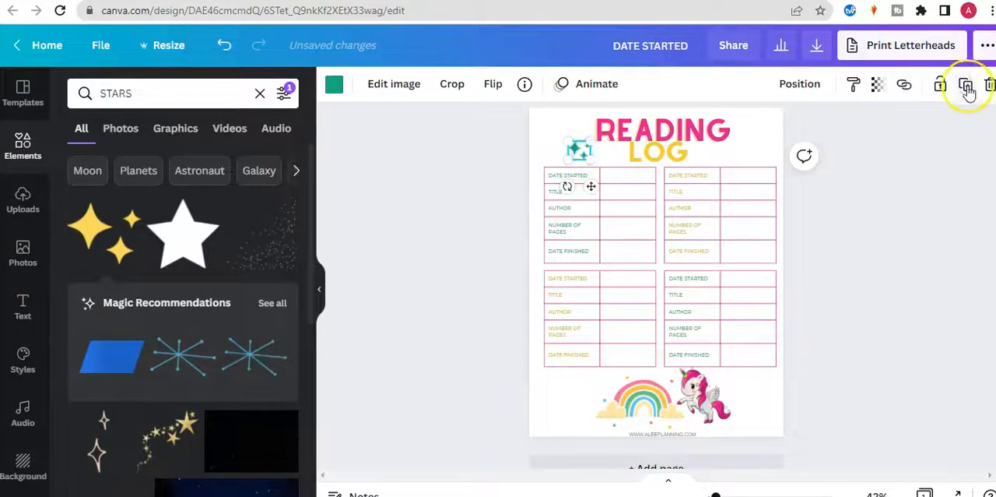
{"action": "left_click_drag", "start_coordinate": [587, 158], "coordinate": [737, 149]}
{"action": "left_click", "coordinate": [874, 173]}
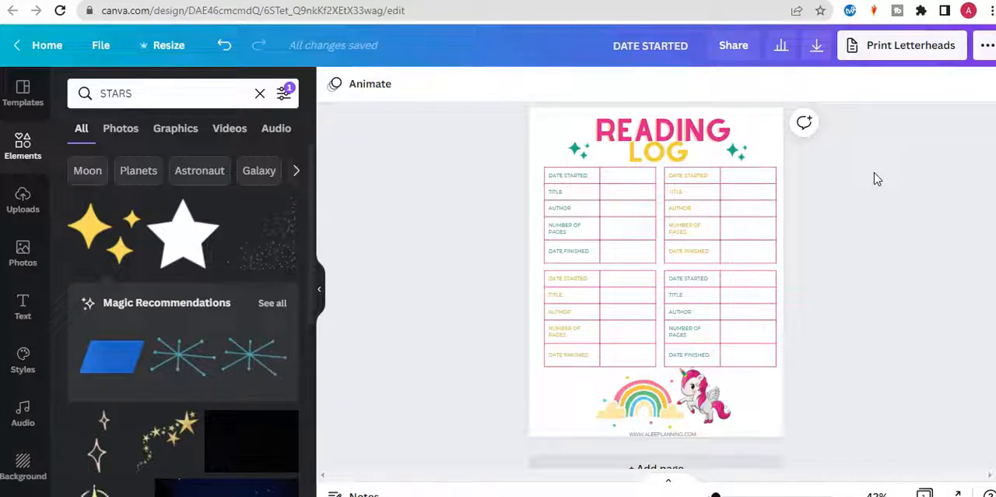
Increase the font size of the word READING slightly.
{"action": "left_click", "coordinate": [818, 154]}
{"action": "left_click", "coordinate": [705, 117]}
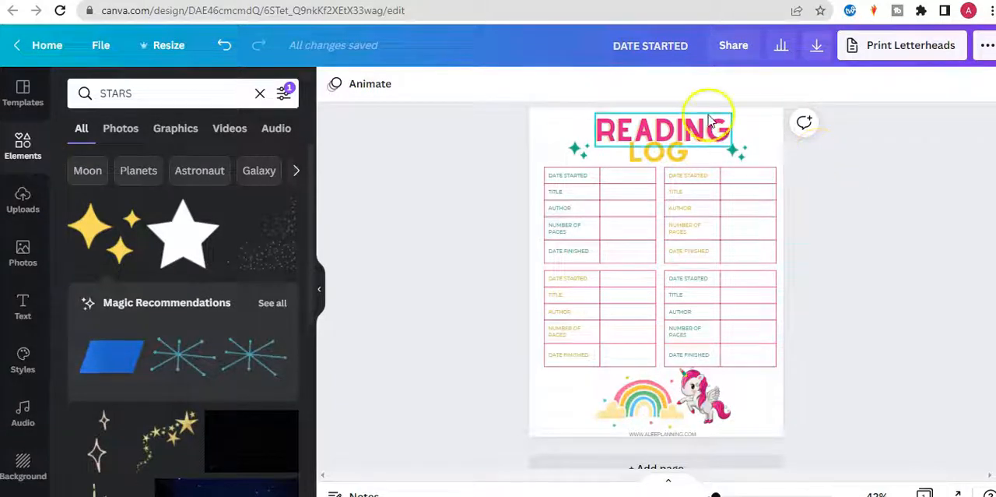
{"action": "left_click", "coordinate": [528, 83]}
{"action": "left_click", "coordinate": [892, 240]}
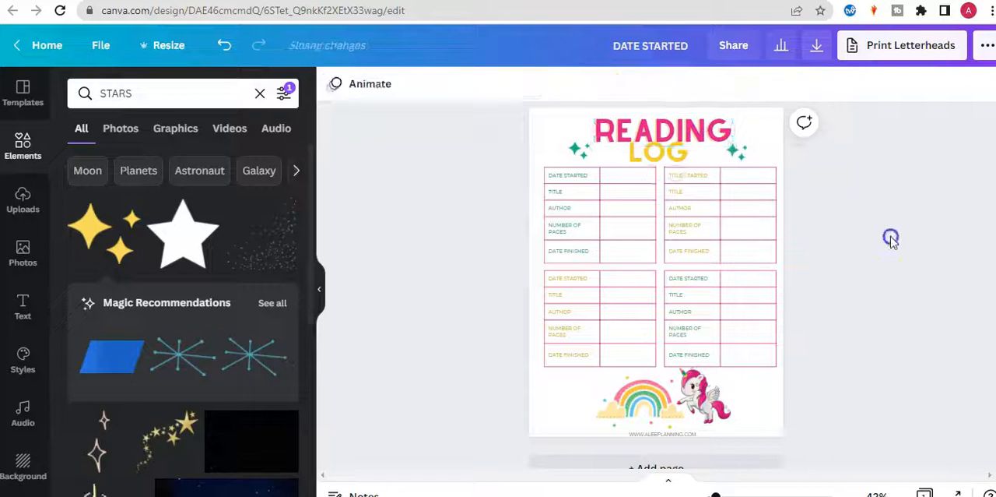
Rename the design READING LOG UNICORN.
{"action": "left_click", "coordinate": [684, 47]}
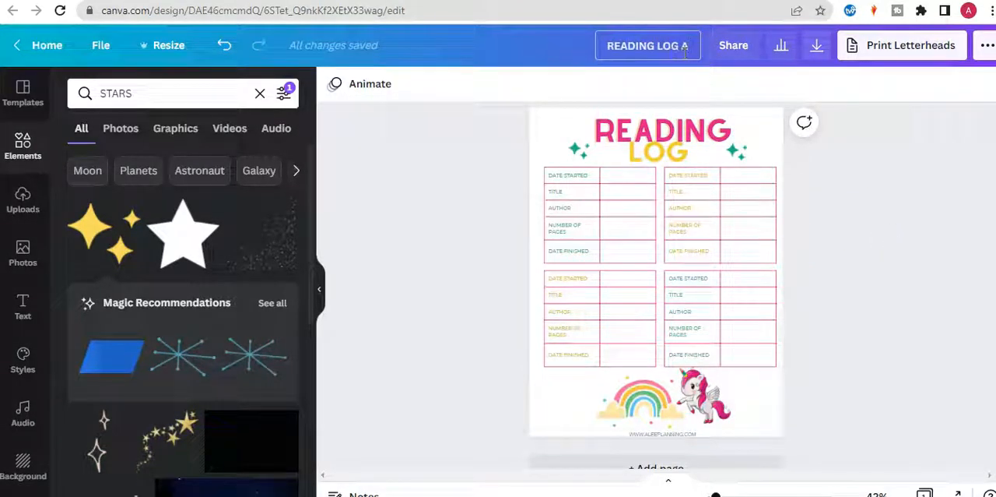
{"action": "type", "text": "READING LOG UNICORN"}
{"action": "left_click", "coordinate": [956, 148]}
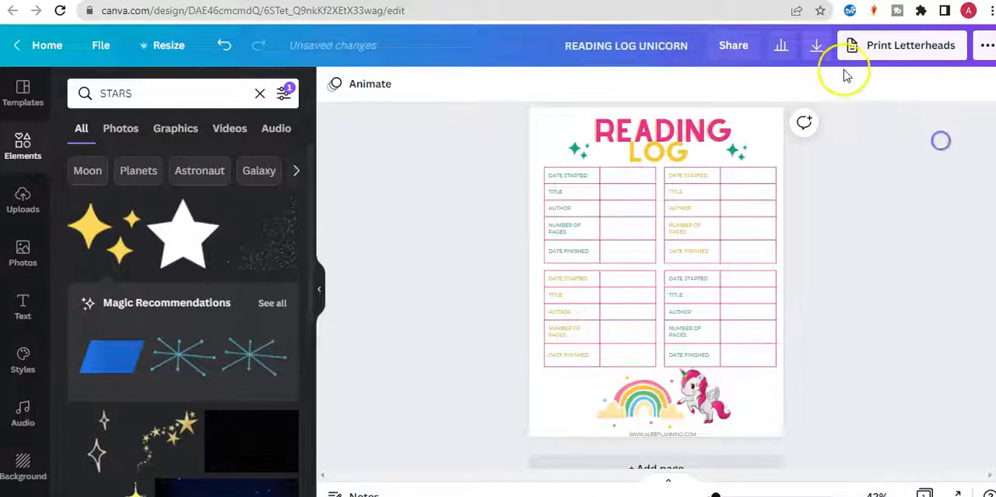
Download the design as a PDF Print file.
{"action": "left_click", "coordinate": [819, 50]}
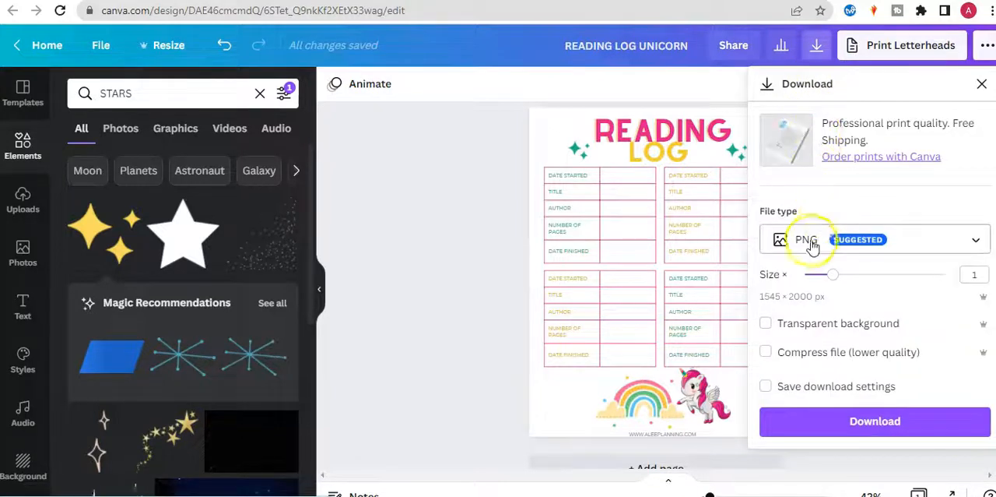
{"action": "left_click", "coordinate": [809, 243]}
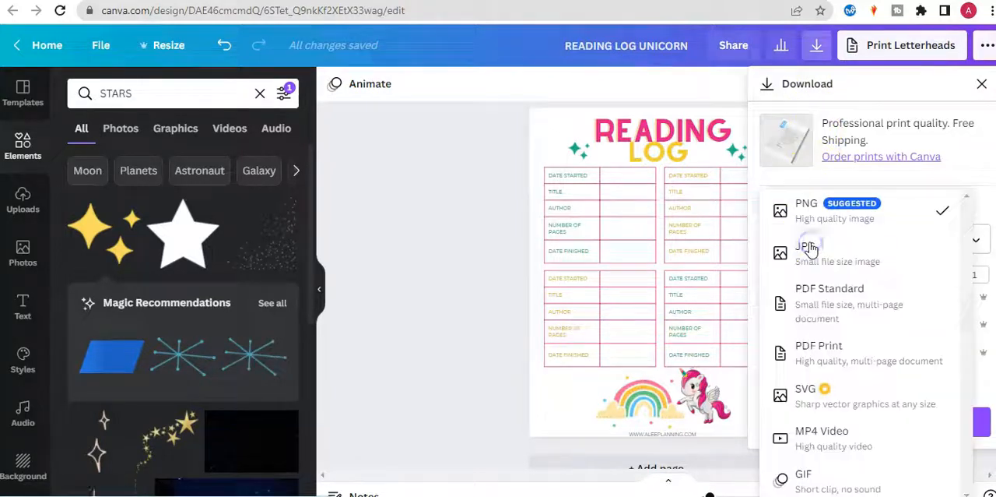
{"action": "left_click", "coordinate": [827, 358]}
{"action": "left_click", "coordinate": [829, 341]}
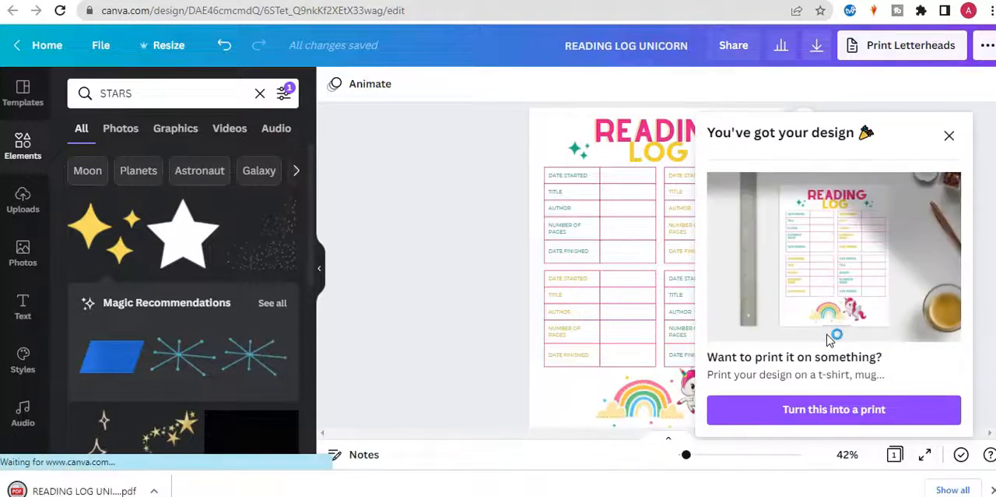
Open the downloaded READING LOG UNICORN PDF and review the heading, tables and artwork down the page.
{"action": "left_click", "coordinate": [115, 488]}
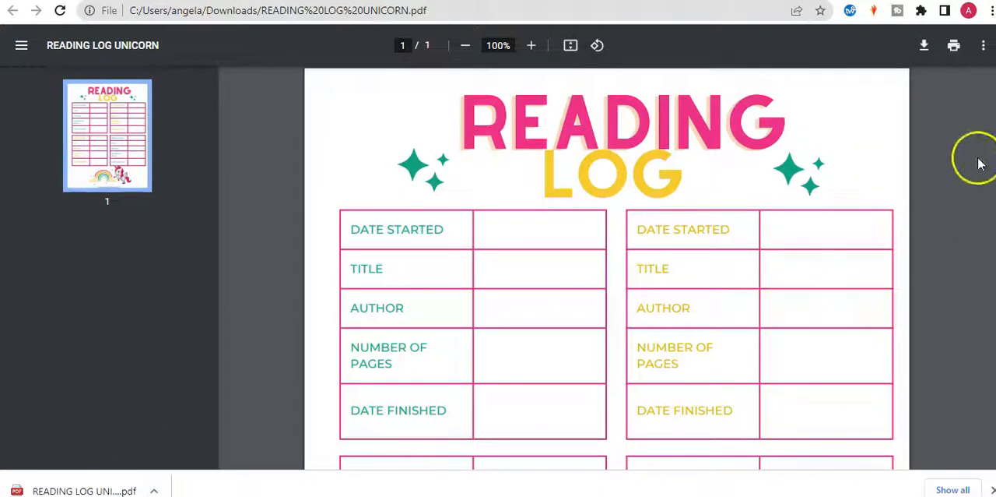
{"action": "scroll", "coordinate": [607, 280], "scroll_direction": "down", "scroll_amount": 3}
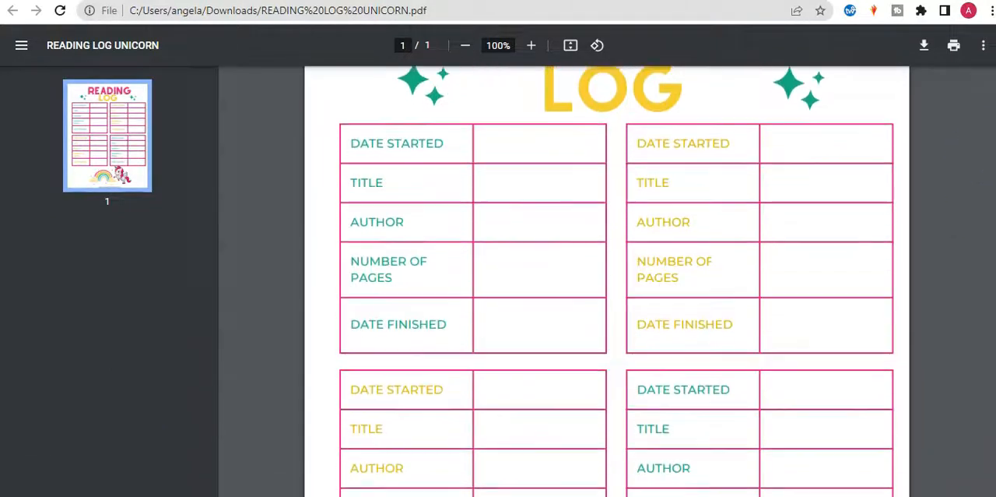
{"action": "scroll", "coordinate": [607, 280], "scroll_direction": "down", "scroll_amount": 2}
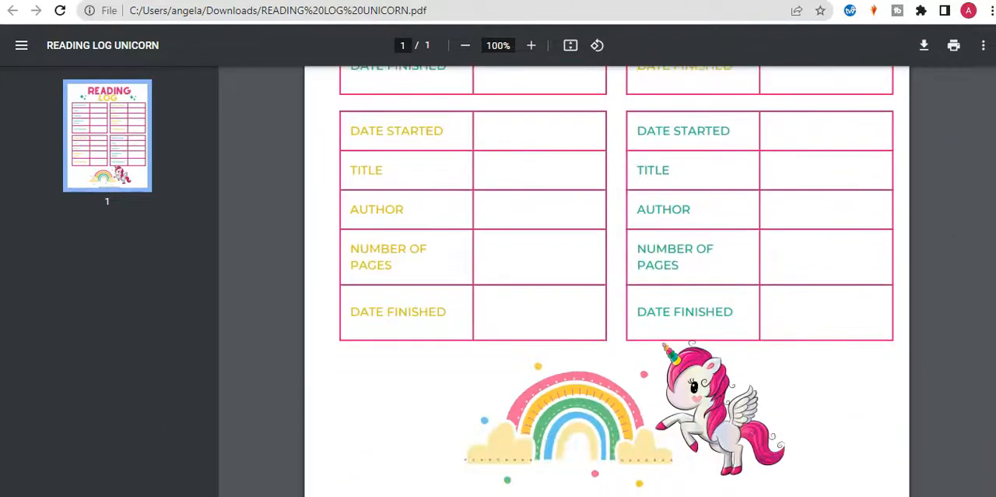
{"action": "scroll", "coordinate": [607, 280], "scroll_direction": "up", "scroll_amount": 1}
{"action": "scroll", "coordinate": [607, 280], "scroll_direction": "down", "scroll_amount": 1}
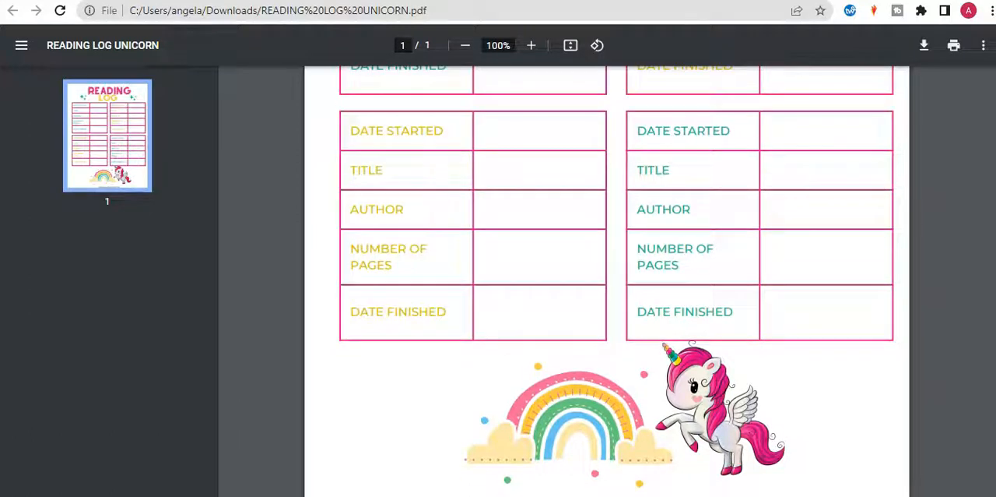